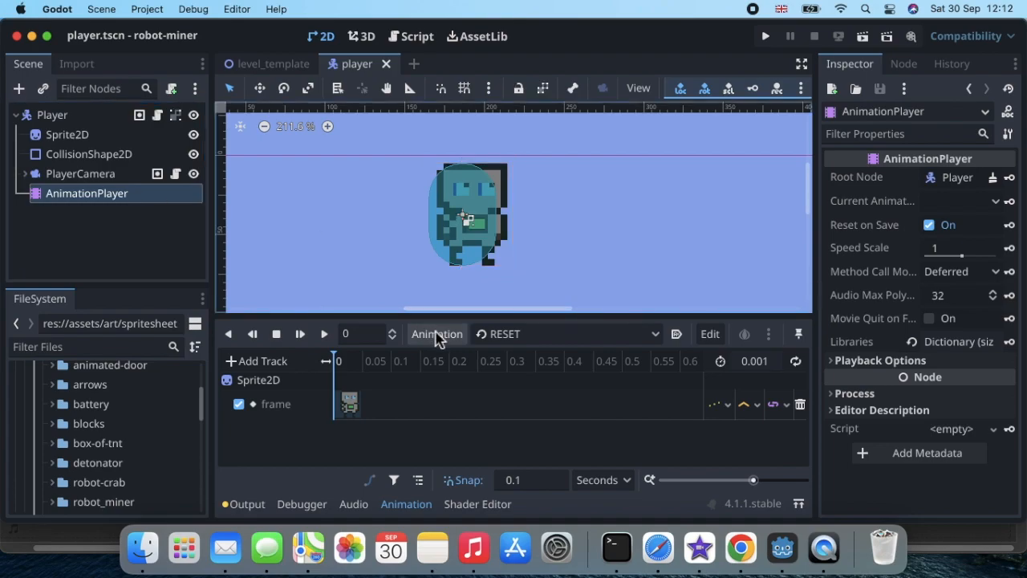
# - Create a new animation named idle_right in the player's AnimationPlayer
pyautogui.click(436, 338)
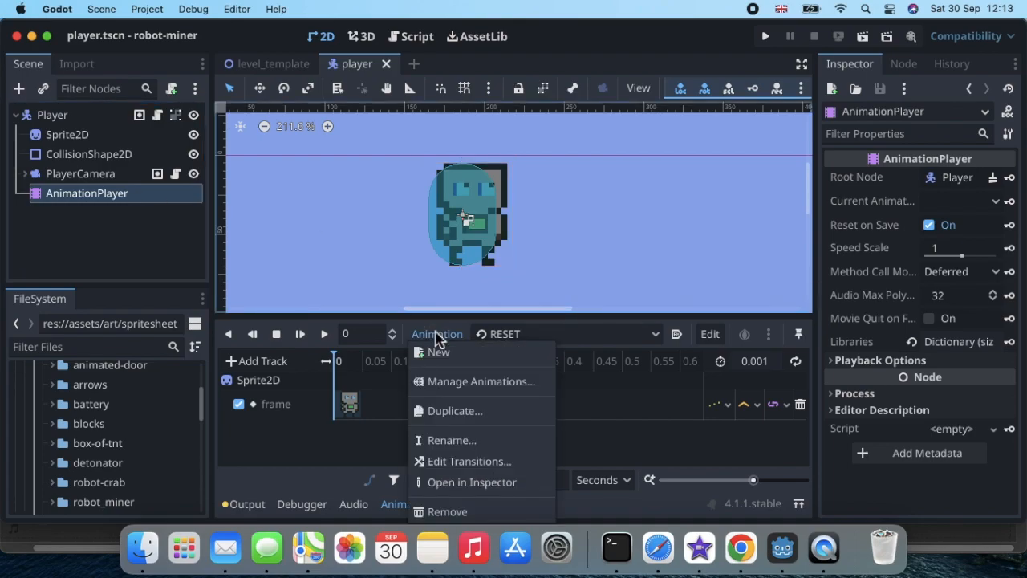
pyautogui.click(449, 357)
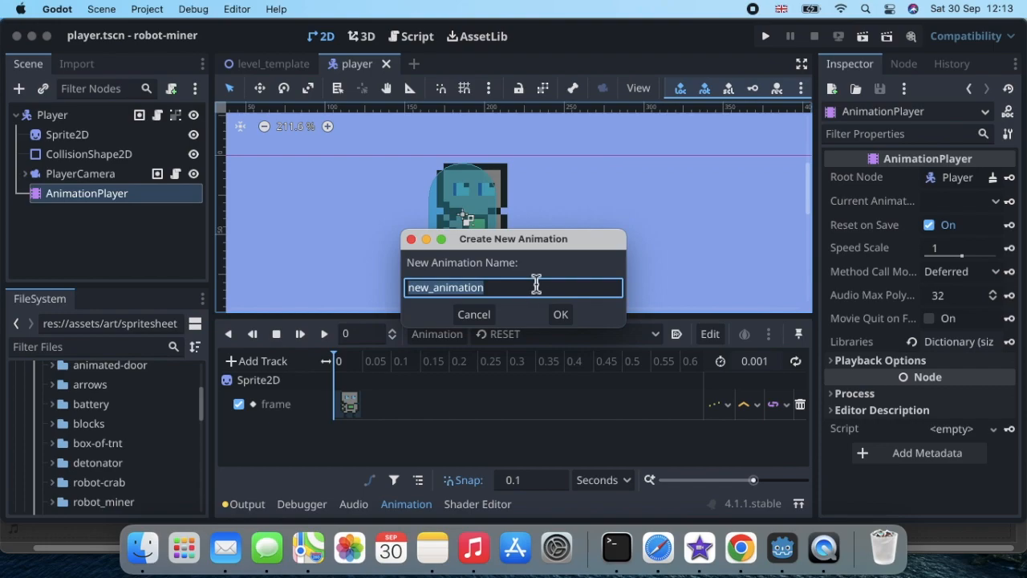
pyautogui.write('idle')
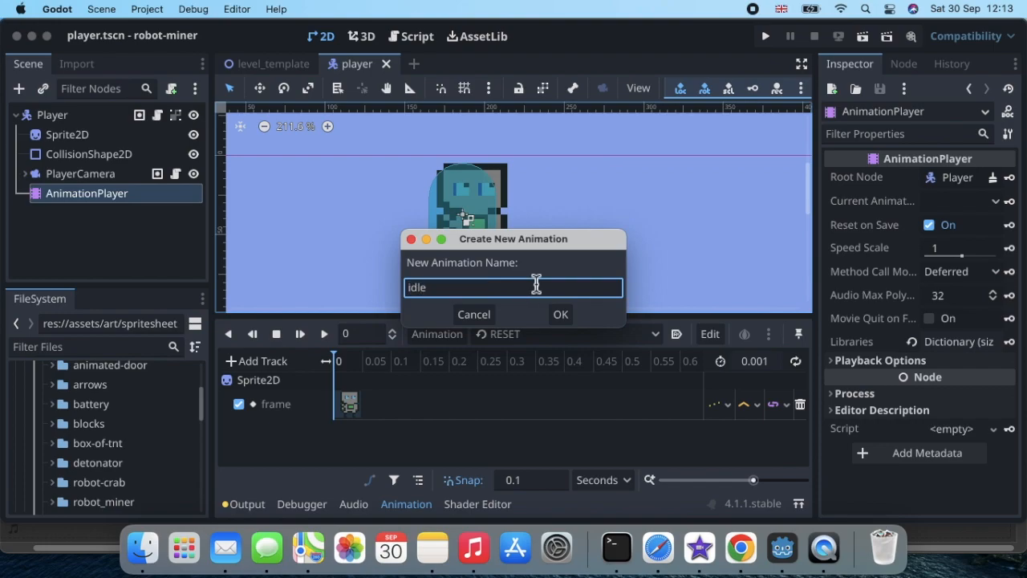
pyautogui.write('_right')
pyautogui.click(561, 314)
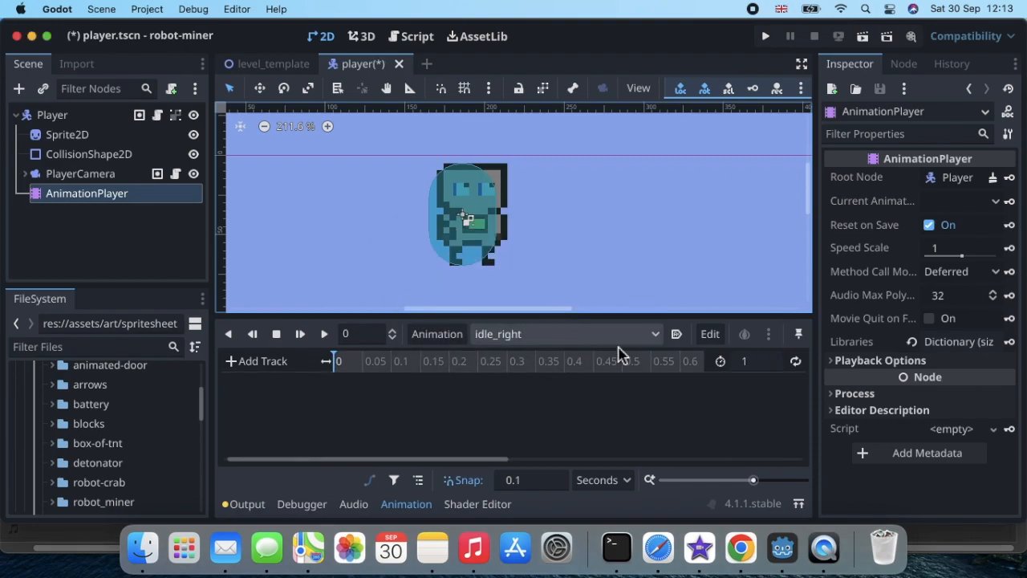
# - Set the idle_right animation's length to 4.5 seconds
pyautogui.click(752, 367)
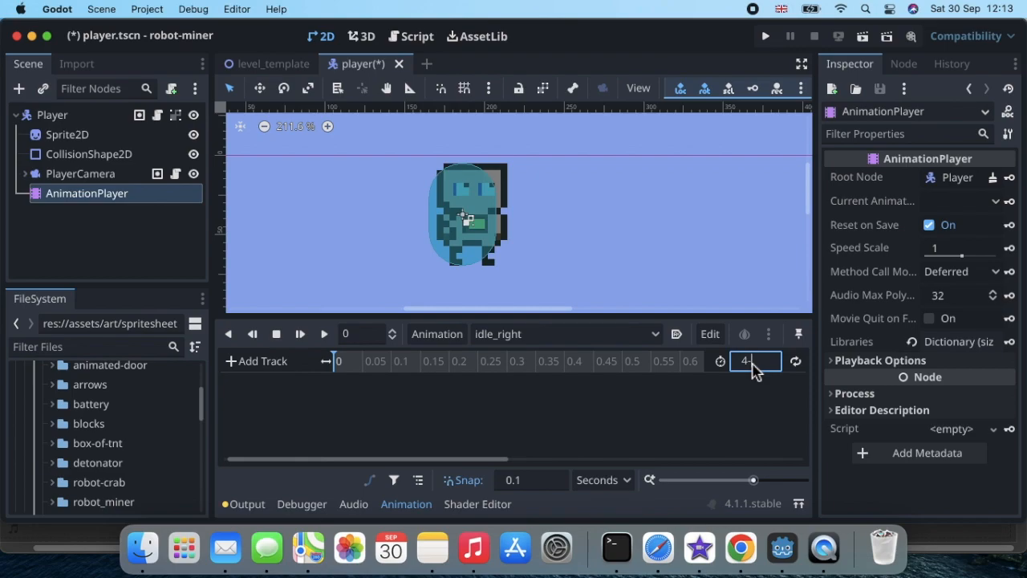
pyautogui.write('4-5')
pyautogui.press('Return')
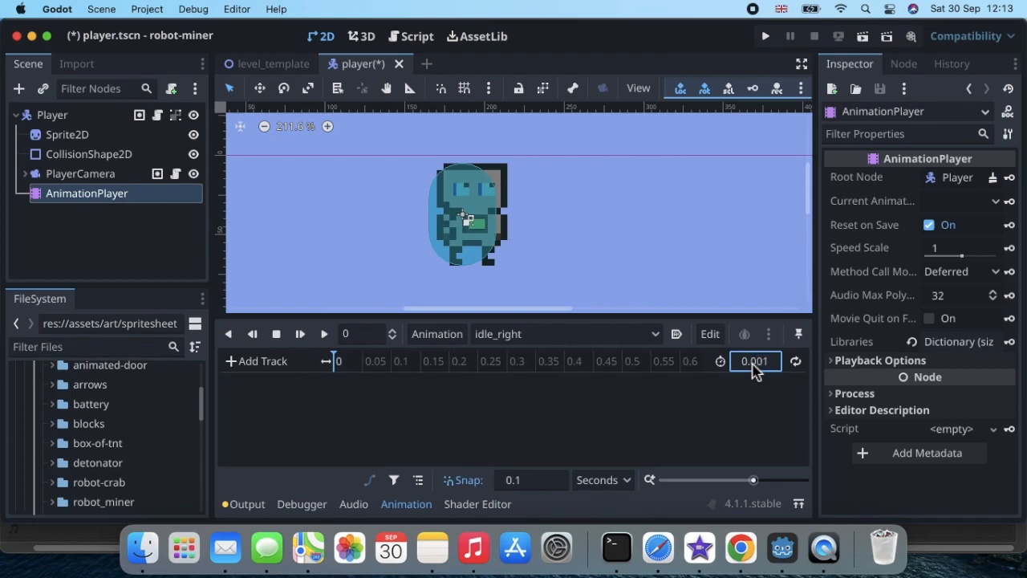
pyautogui.click(755, 368)
pyautogui.write('4.5')
pyautogui.press('Return')
pyautogui.hscroll(2, 493, 403)
pyautogui.hscroll(-1, 494, 404)
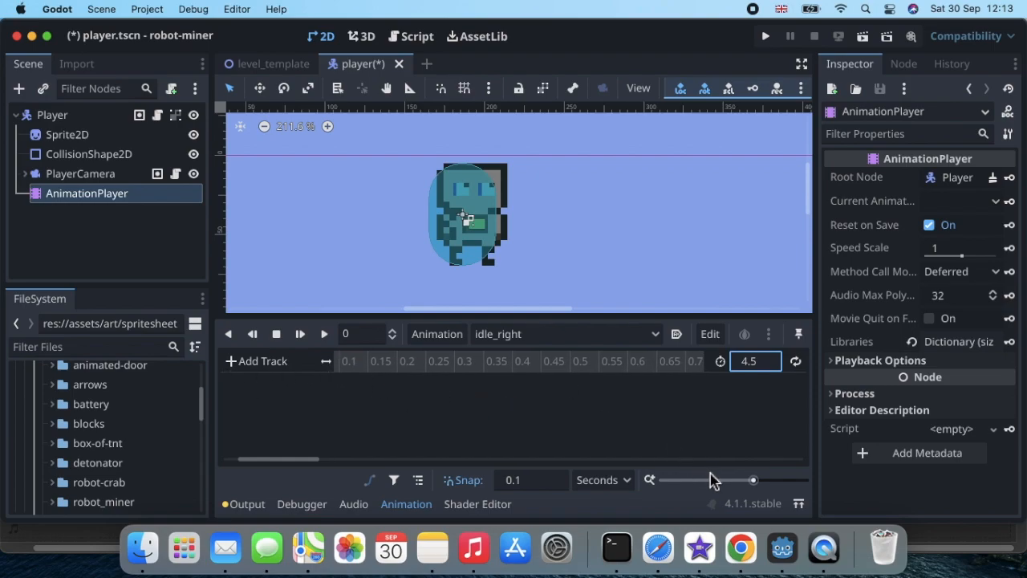
pyautogui.hscroll(-1, 385, 370)
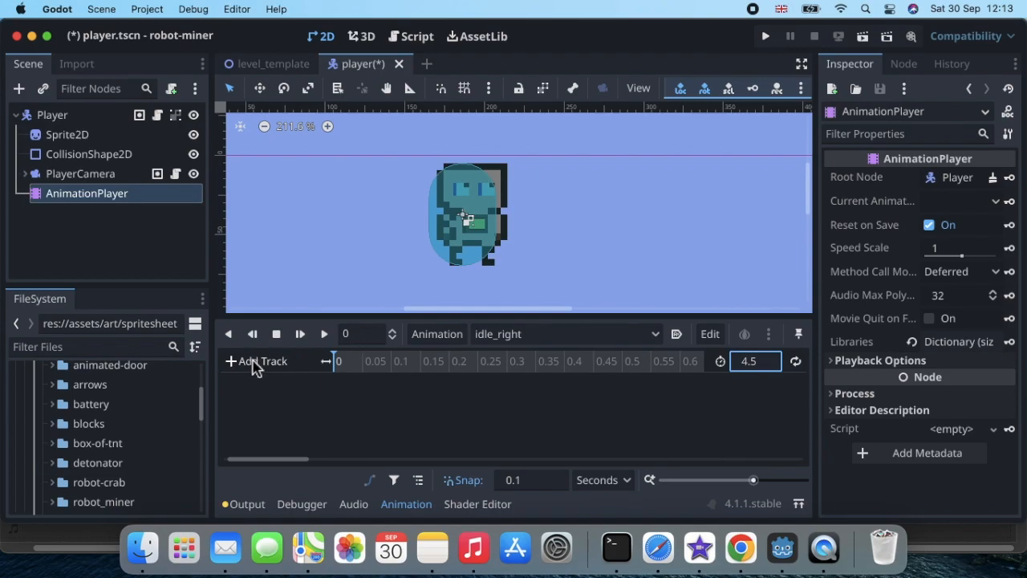
# - Add a property track that animates the Sprite2D node's frame property
pyautogui.click(239, 366)
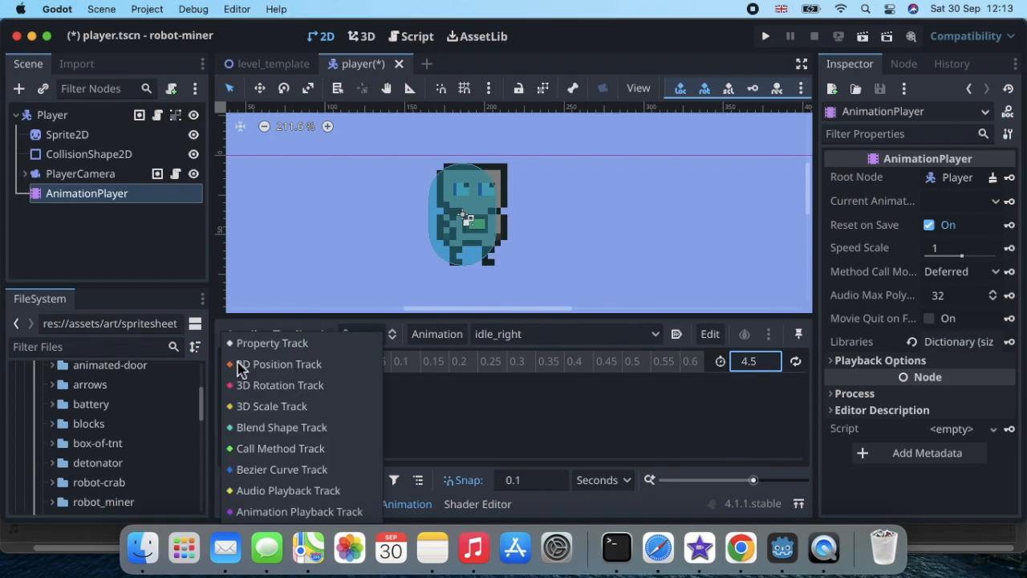
pyautogui.click(285, 343)
pyautogui.click(464, 135)
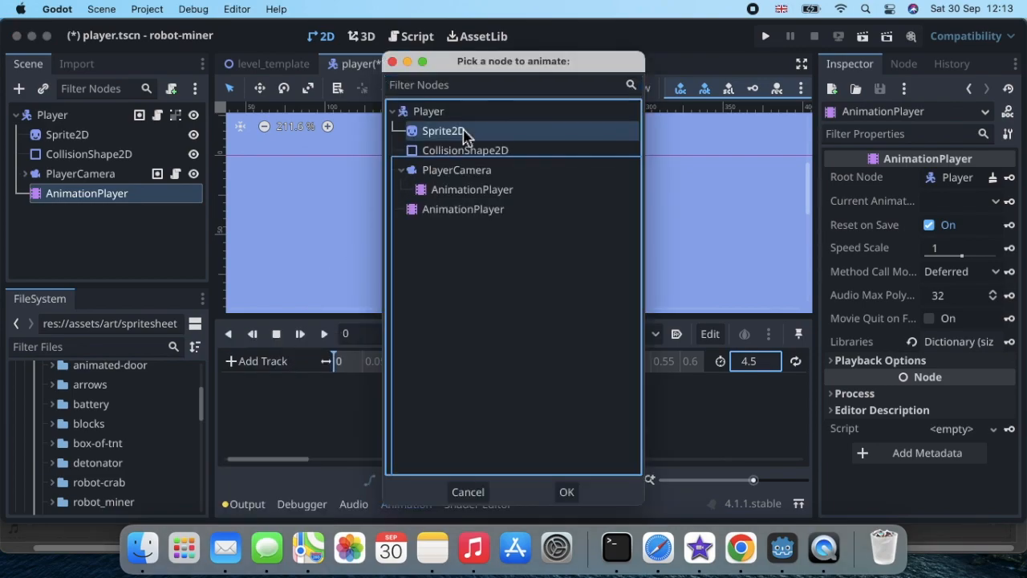
pyautogui.doubleClick(464, 135)
pyautogui.scroll(-2, 305, 287)
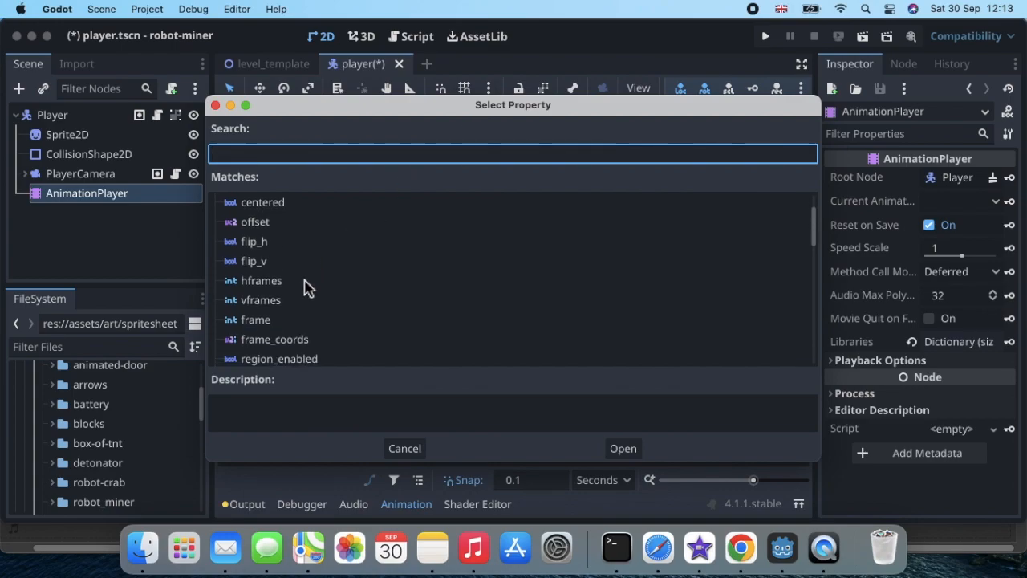
pyautogui.doubleClick(287, 320)
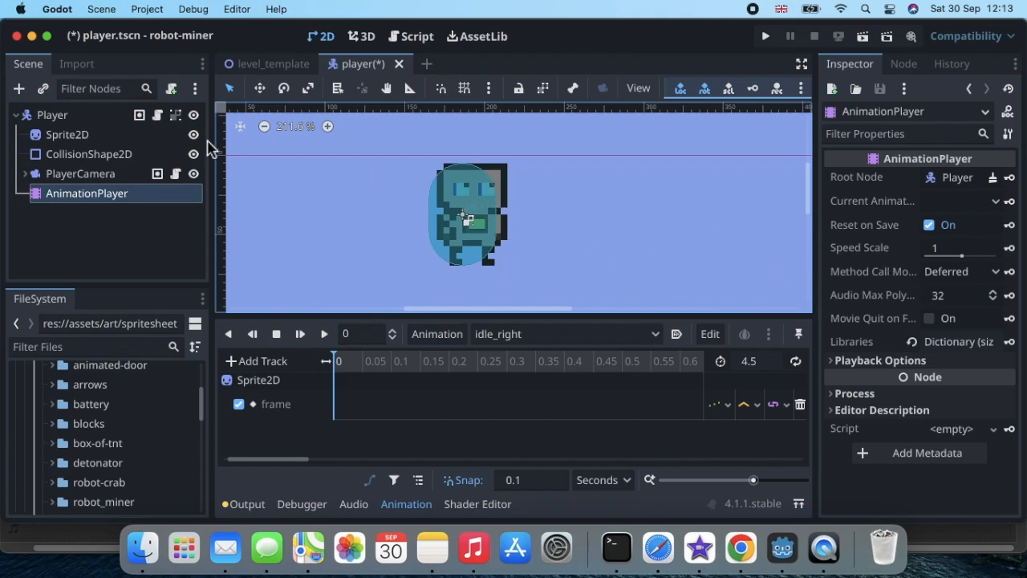
# - Set the Sprite2D's frame to 0 and insert it as a keyframe at 0 seconds on the idle_right timeline
pyautogui.click(69, 135)
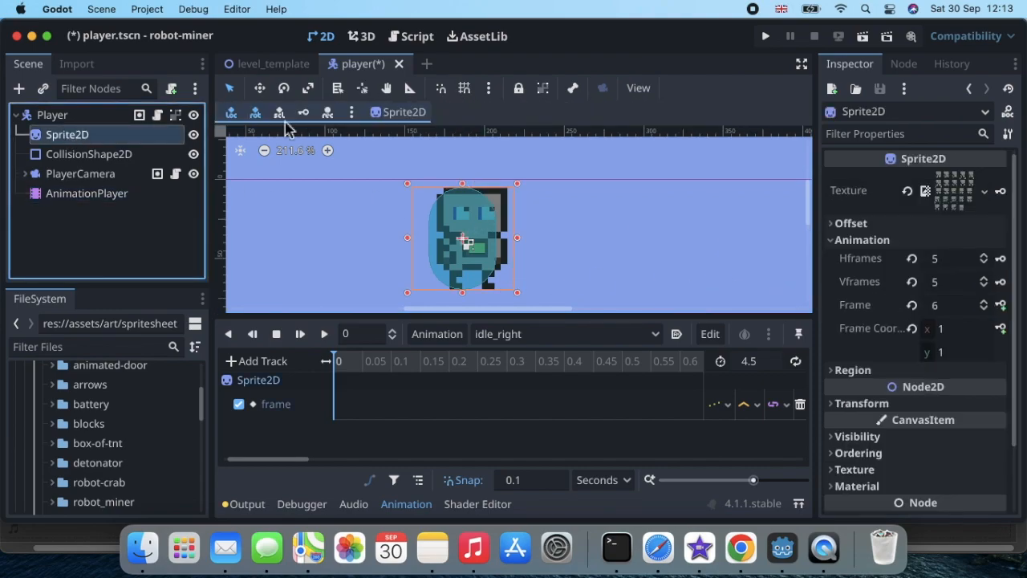
pyautogui.scroll(-1, 883, 296)
pyautogui.click(984, 274)
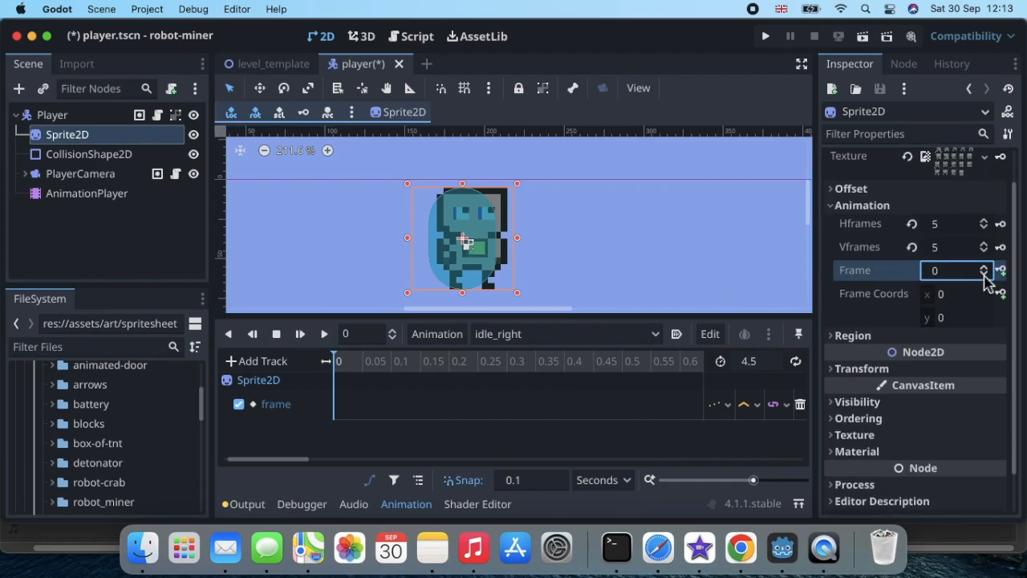
pyautogui.click(1002, 271)
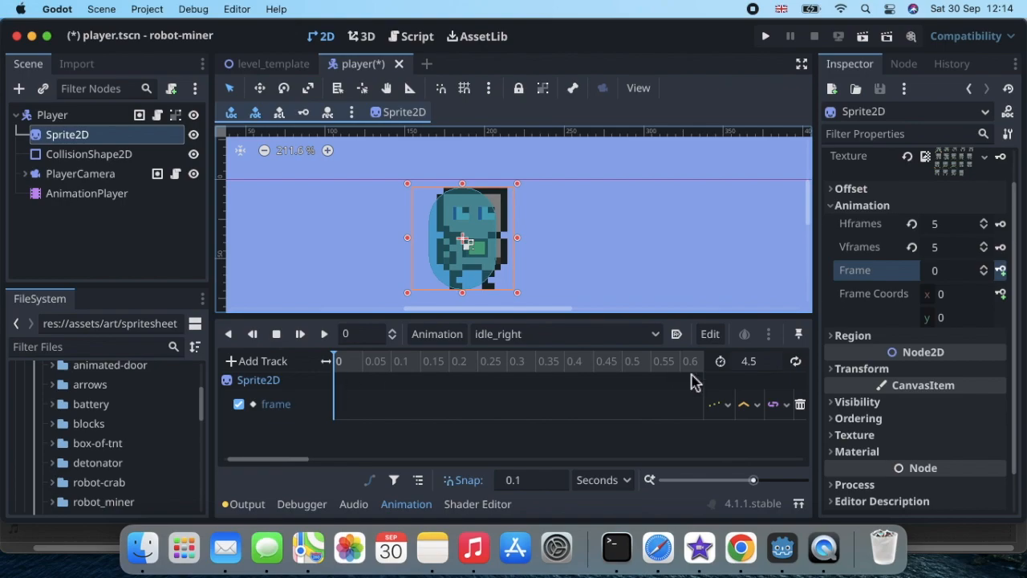
pyautogui.click(1002, 272)
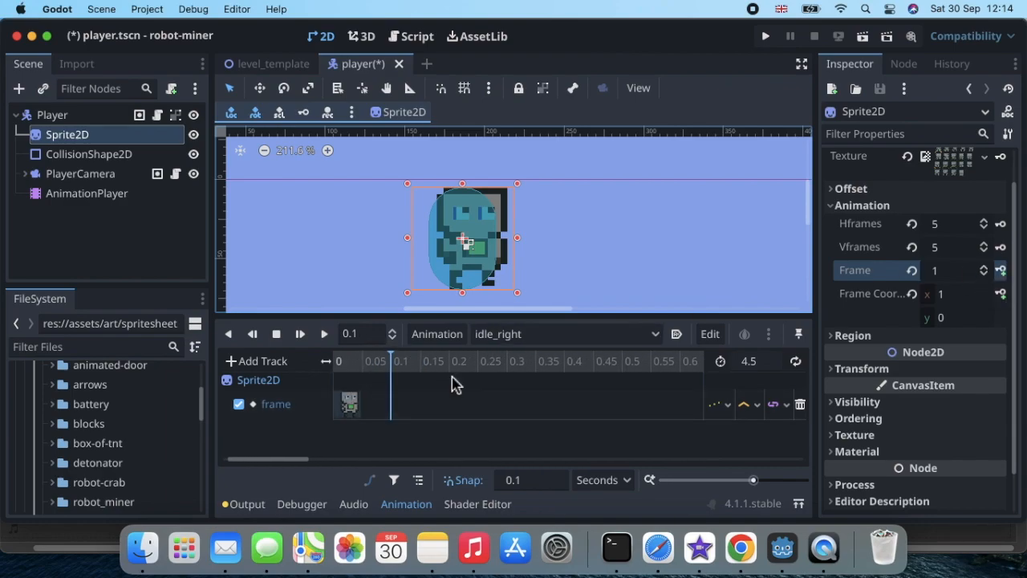
# - Move the playhead to 2 seconds and insert a keyframe with the Sprite2D's frame set to 10
pyautogui.click(372, 337)
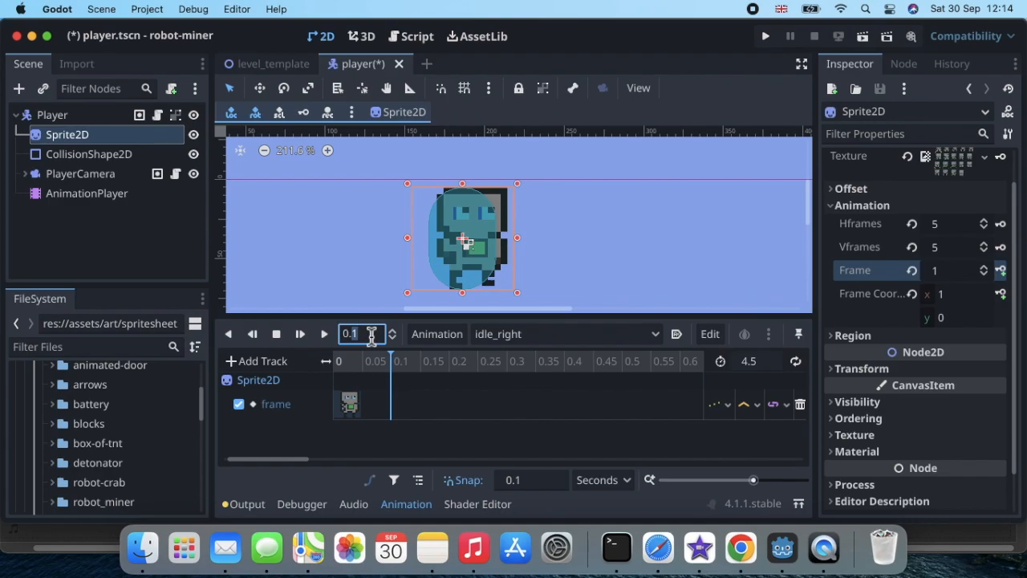
pyautogui.press('Return')
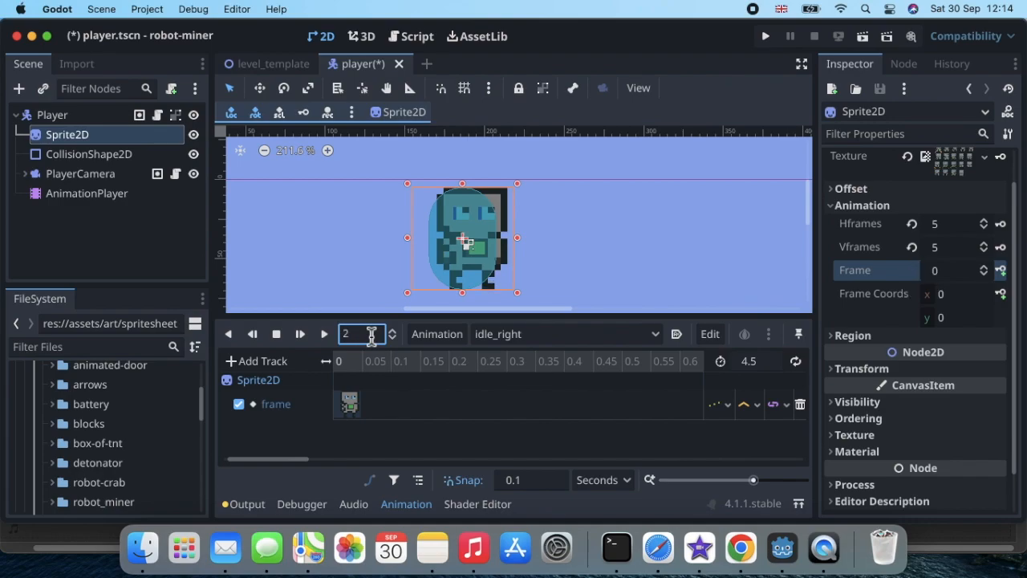
pyautogui.hscroll(5, 404, 415)
pyautogui.hscroll(5, 405, 415)
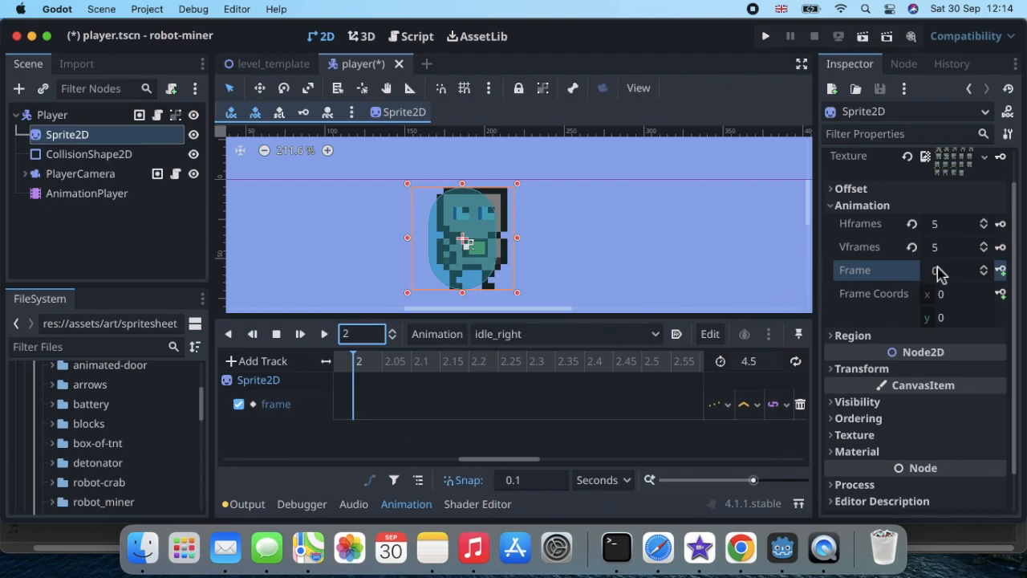
pyautogui.click(984, 267)
pyautogui.click(985, 267)
pyautogui.click(984, 267)
pyautogui.click(984, 267)
pyautogui.click(984, 267)
pyautogui.click(984, 267)
pyautogui.click(985, 267)
pyautogui.click(984, 268)
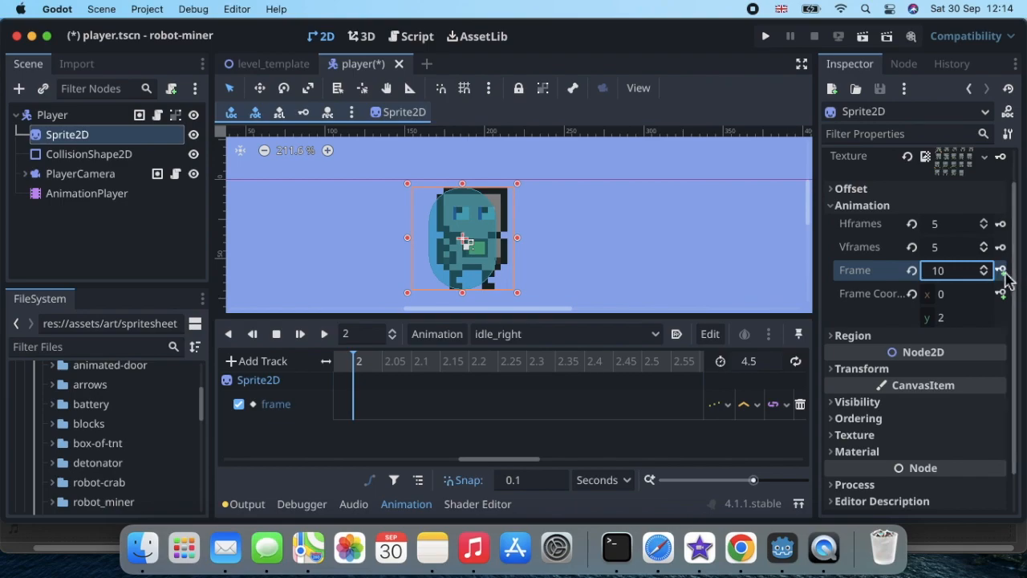
pyautogui.click(1003, 272)
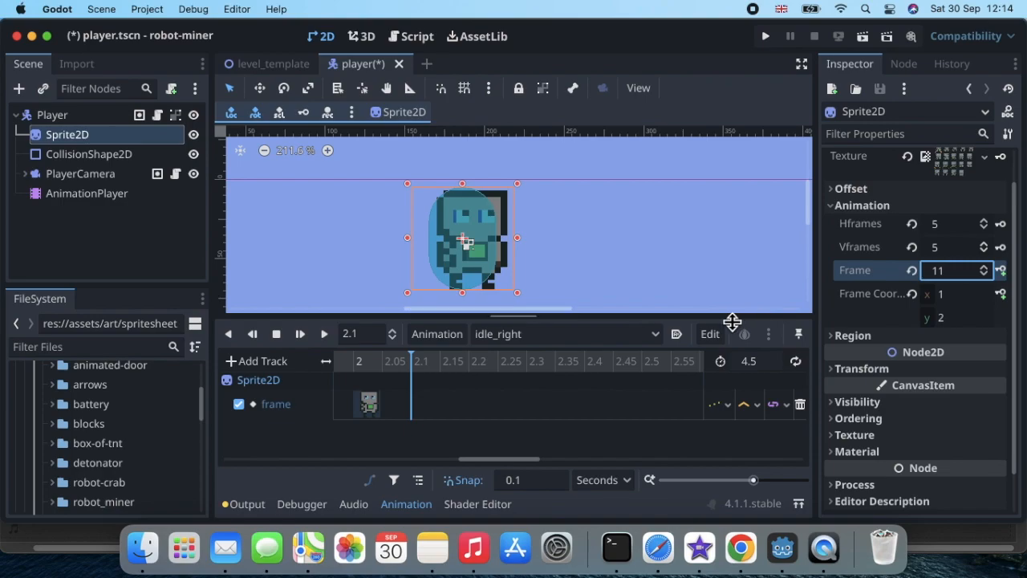
# - Move the playhead to 2.7 seconds and insert a keyframe with the Sprite2D's frame set to 0
pyautogui.hscroll(3, 551, 396)
pyautogui.hscroll(2, 550, 397)
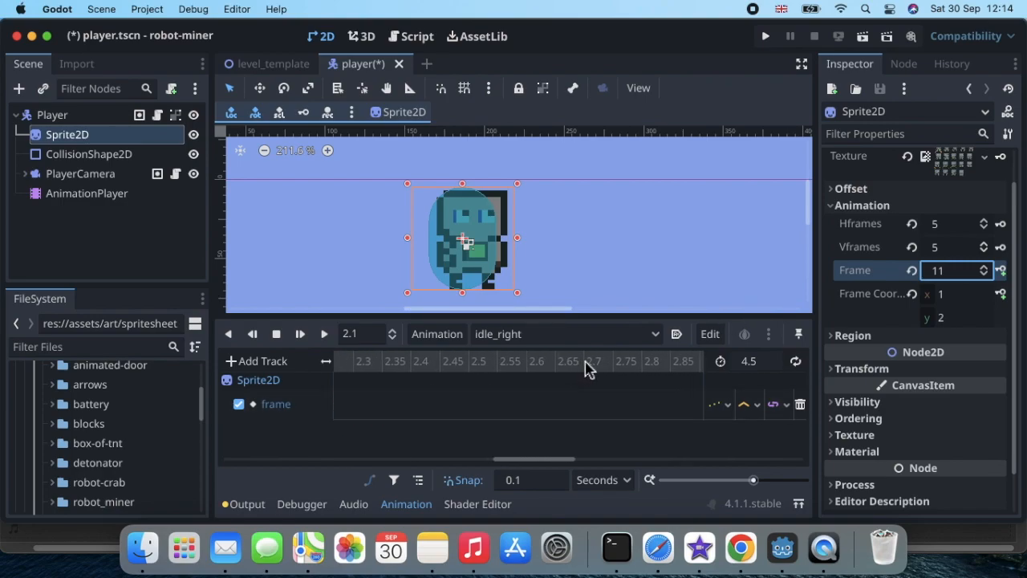
pyautogui.click(585, 363)
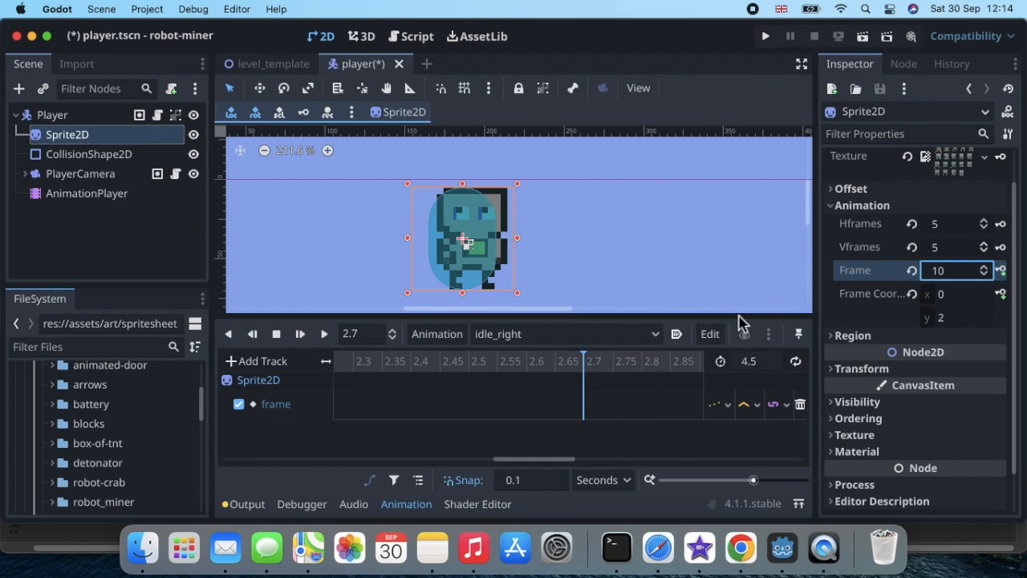
pyautogui.click(984, 267)
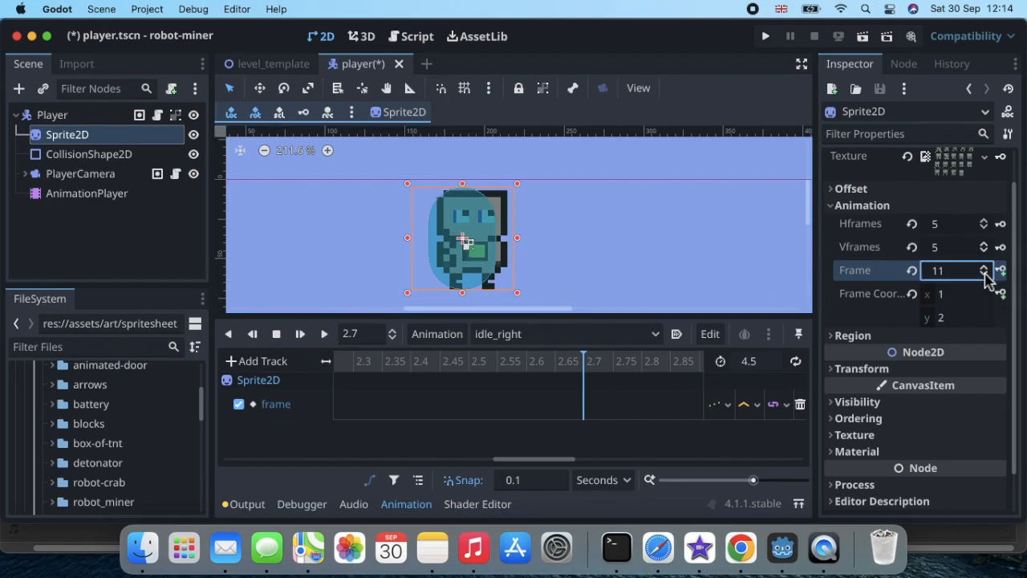
pyautogui.click(986, 274)
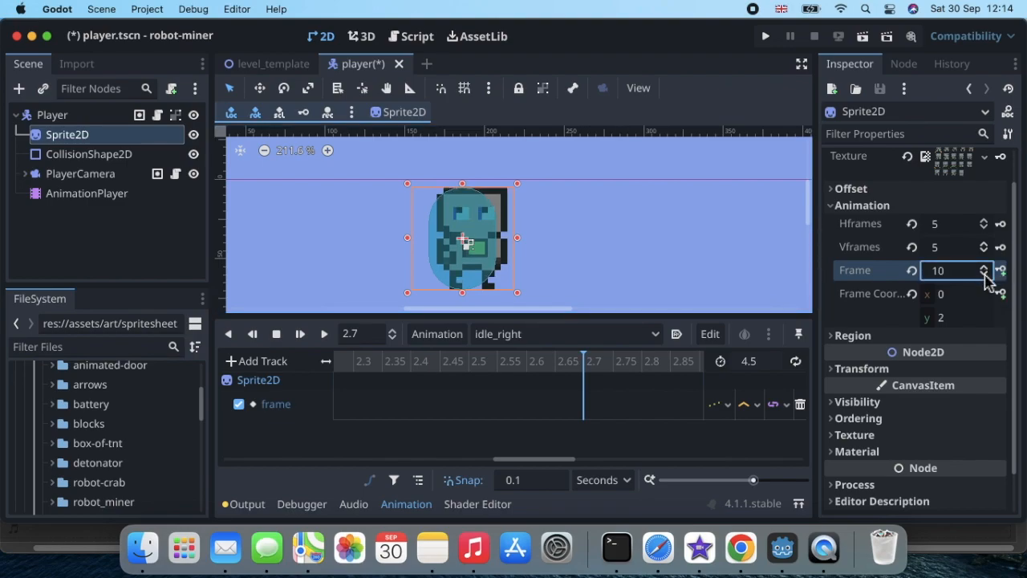
pyautogui.doubleClick(960, 273)
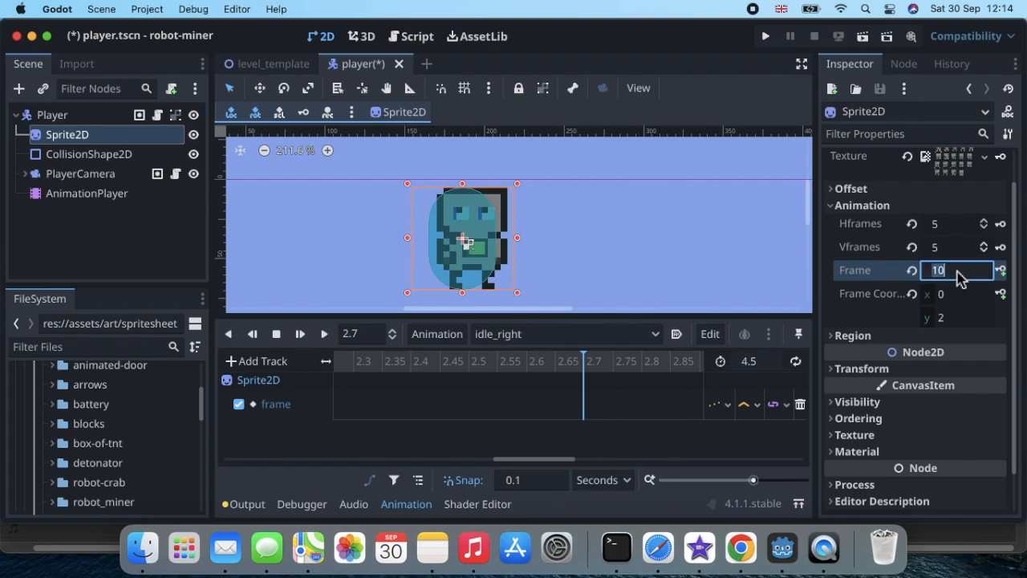
pyautogui.write('0')
pyautogui.press('Return')
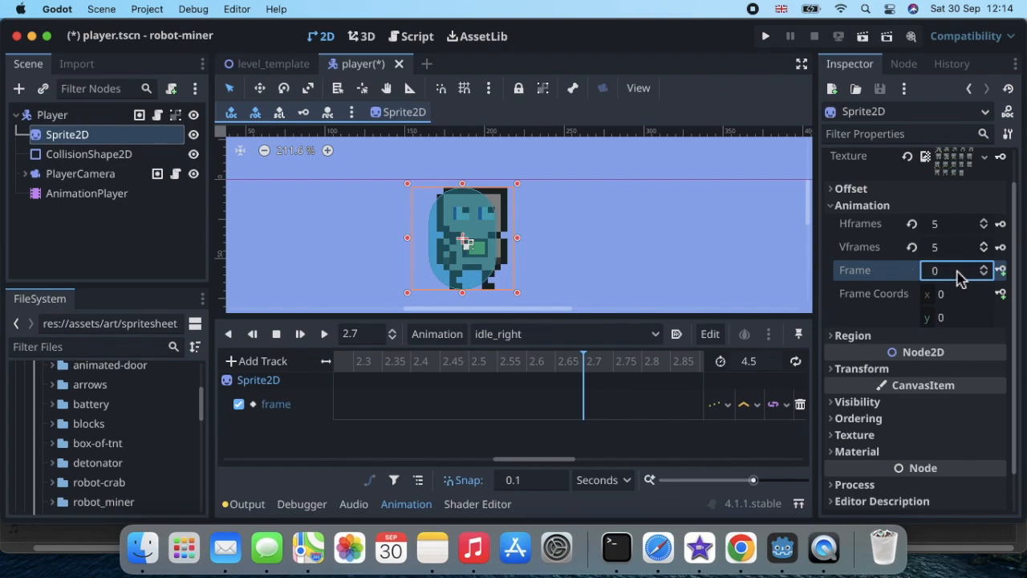
pyautogui.click(1002, 271)
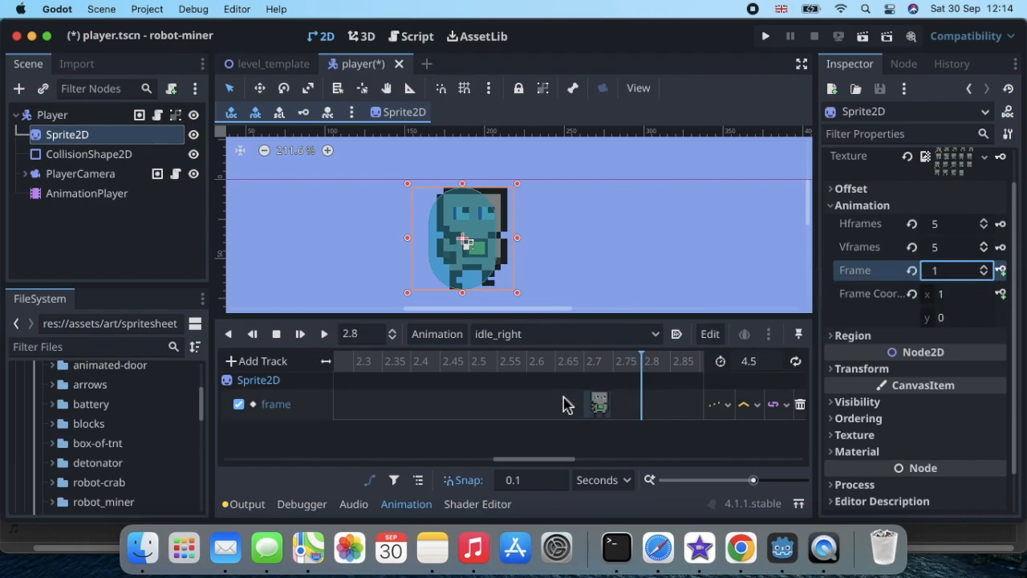
# - Move the playhead to 4 seconds and insert a keyframe with the Sprite2D's frame set to 11
pyautogui.hscroll(10, 564, 404)
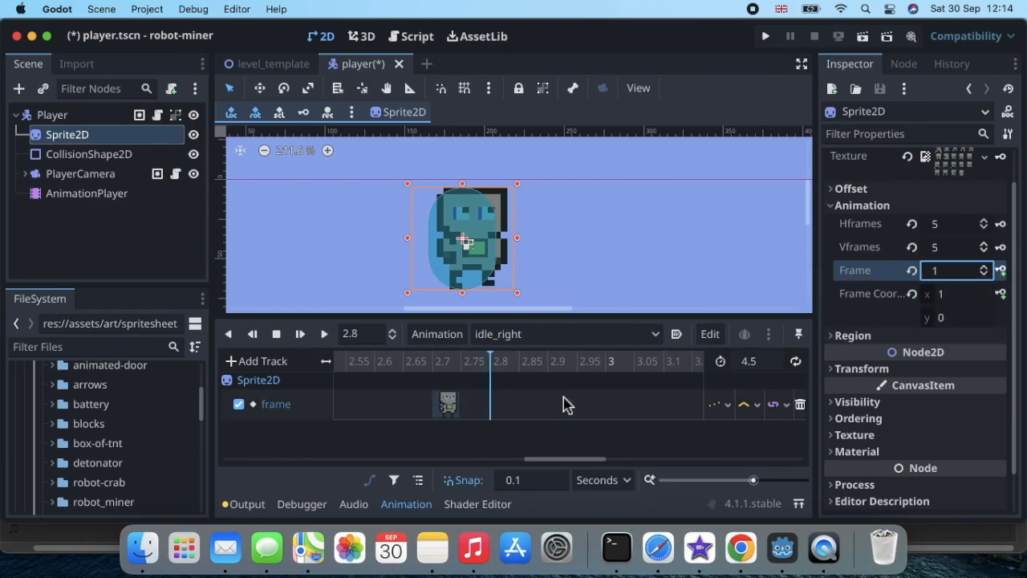
pyautogui.hscroll(8, 564, 403)
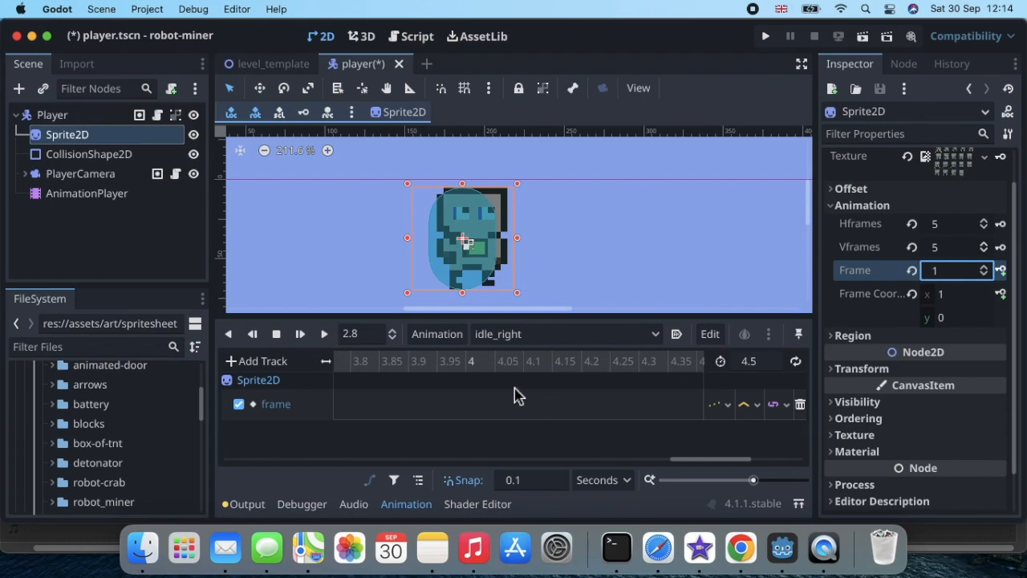
pyautogui.click(470, 365)
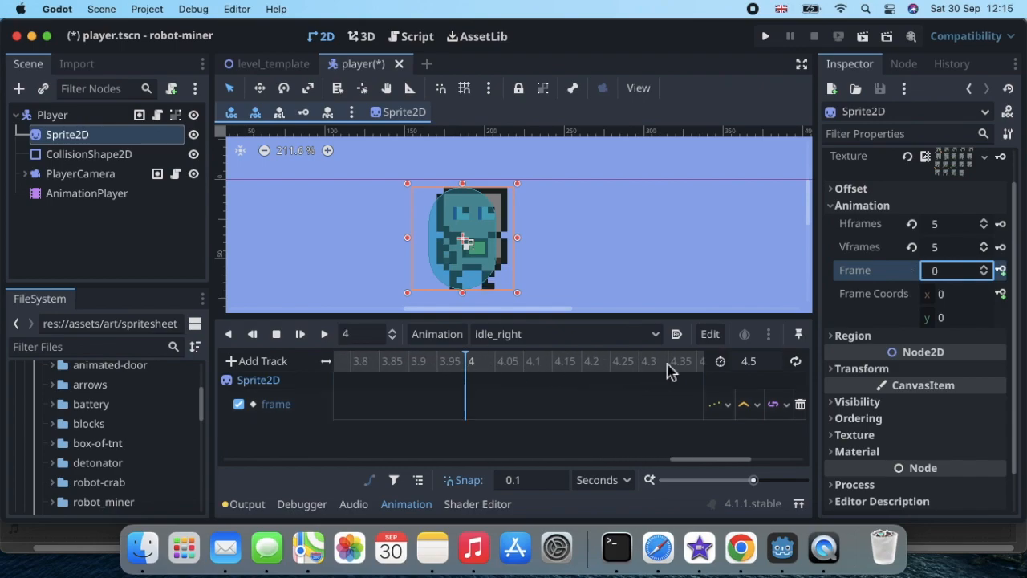
pyautogui.click(985, 267)
pyautogui.click(985, 268)
pyautogui.click(985, 267)
pyautogui.click(984, 267)
pyautogui.click(986, 268)
pyautogui.click(985, 269)
pyautogui.click(986, 268)
pyautogui.click(986, 269)
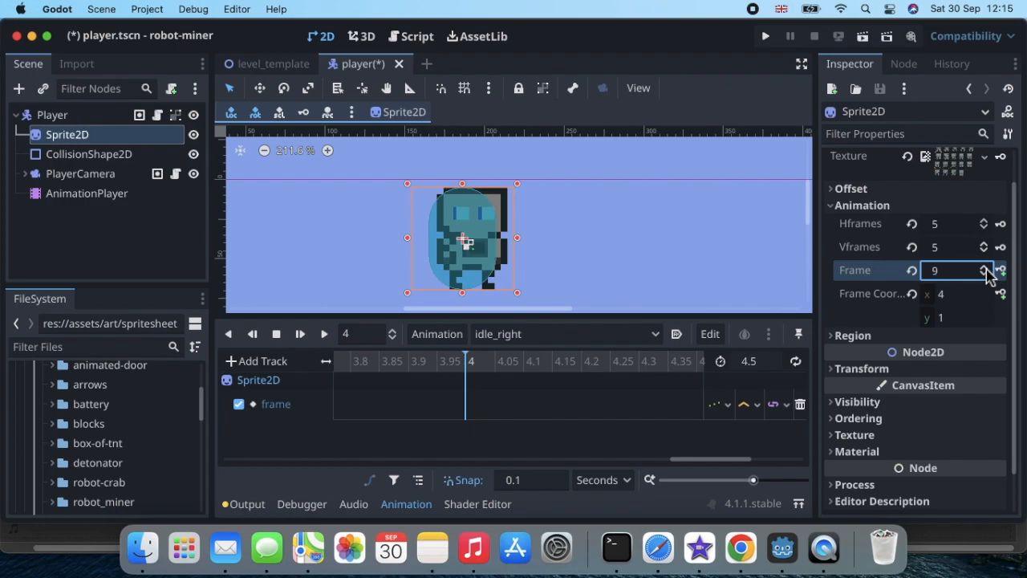
pyautogui.click(986, 269)
pyautogui.click(986, 269)
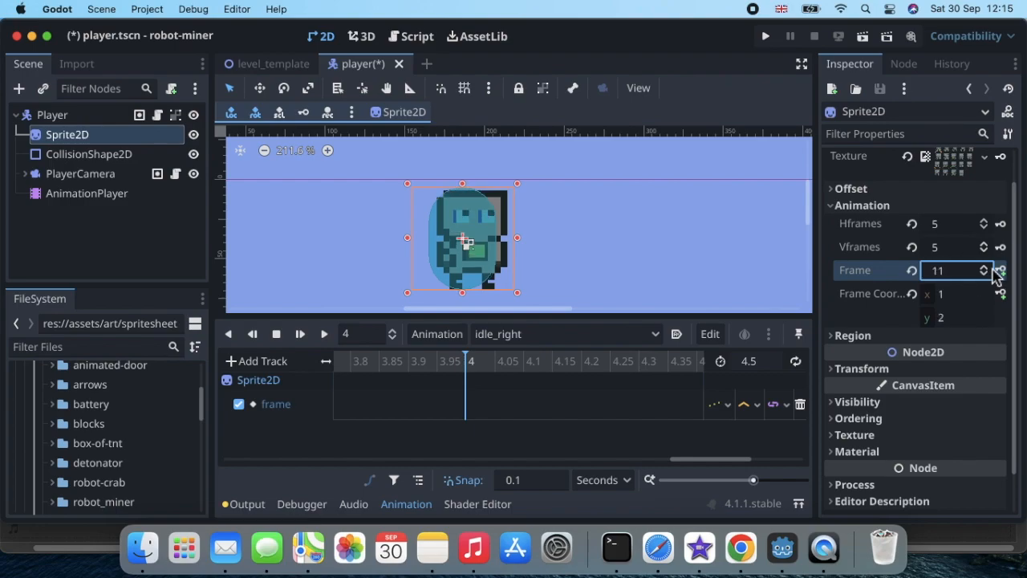
pyautogui.click(1003, 275)
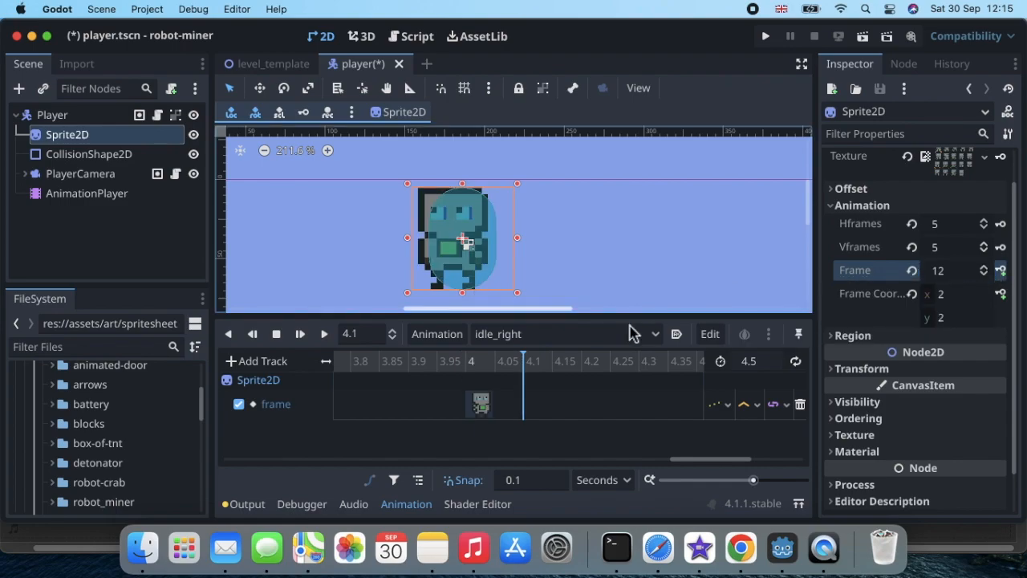
# - Return the playhead to 0 seconds and preview the idle_right animation
pyautogui.click(371, 339)
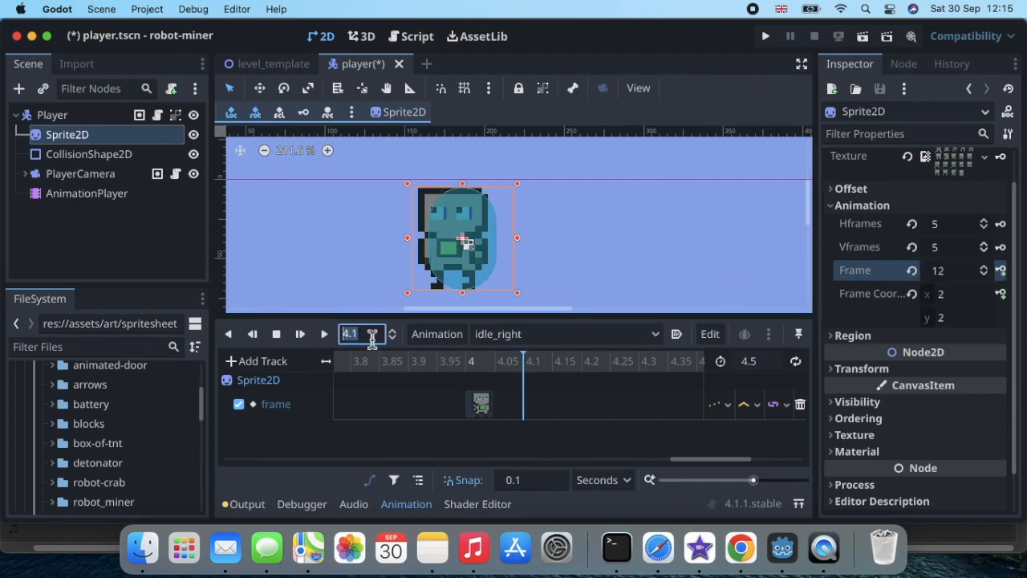
pyautogui.write('0')
pyautogui.press('Return')
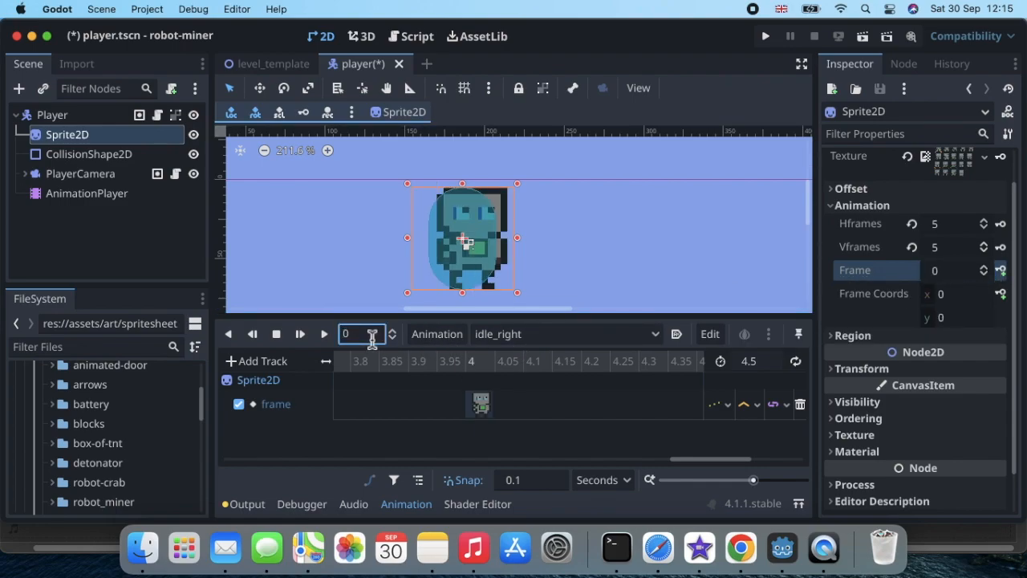
pyautogui.click(325, 337)
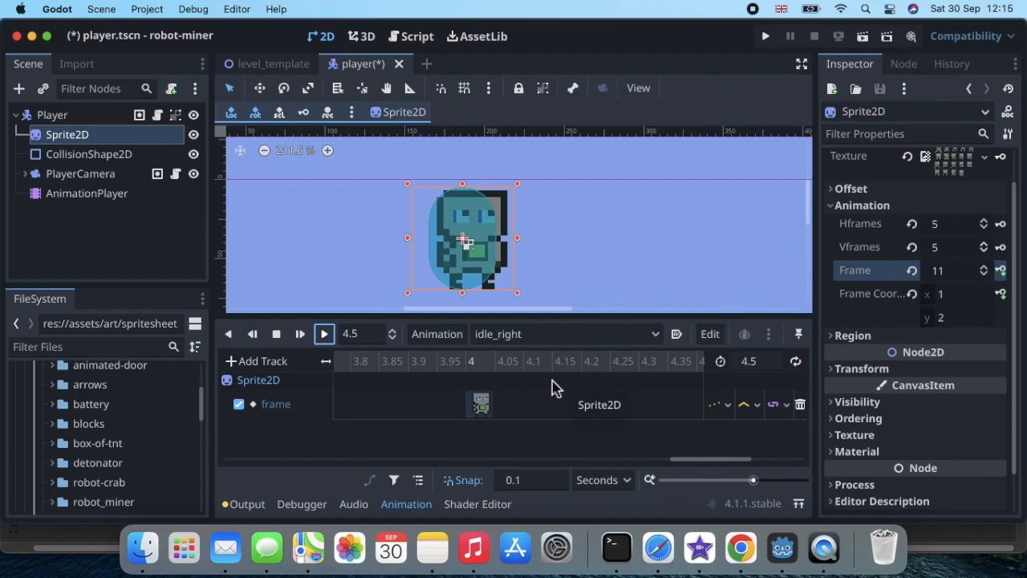
# - Preview idle_right with looping enabled, and switch its loop mode to ping-pong
pyautogui.click(795, 363)
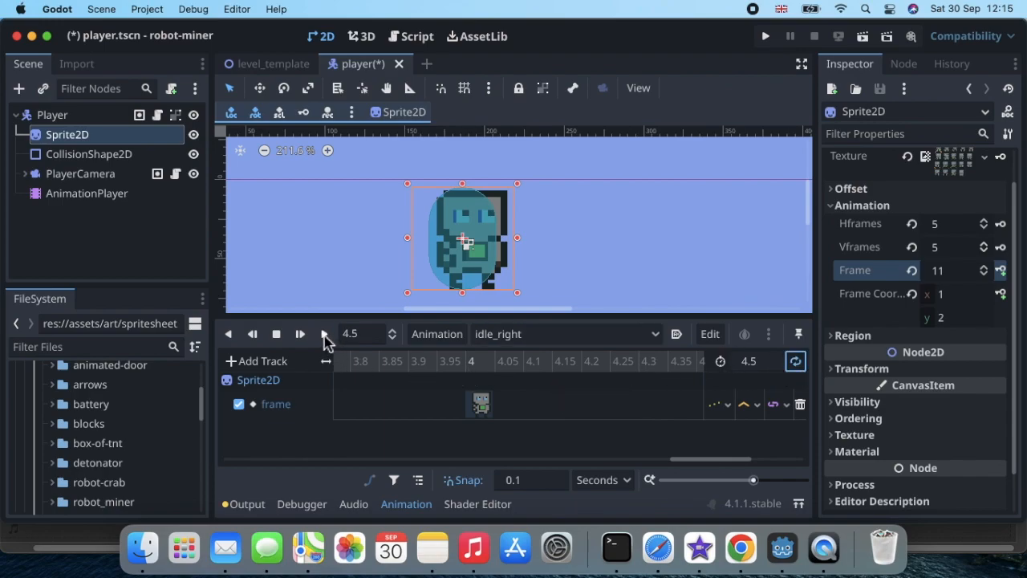
pyautogui.click(325, 334)
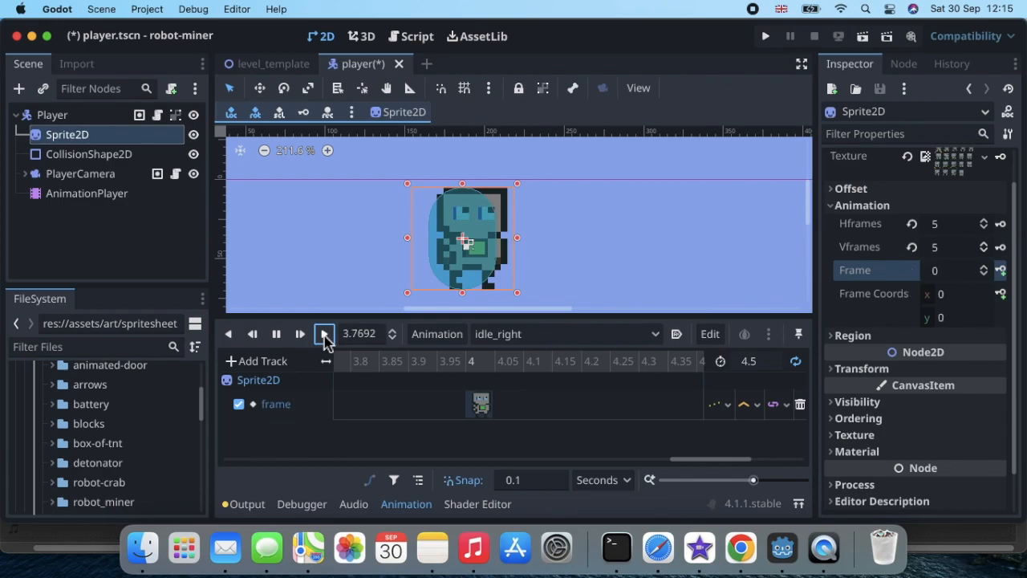
pyautogui.click(276, 333)
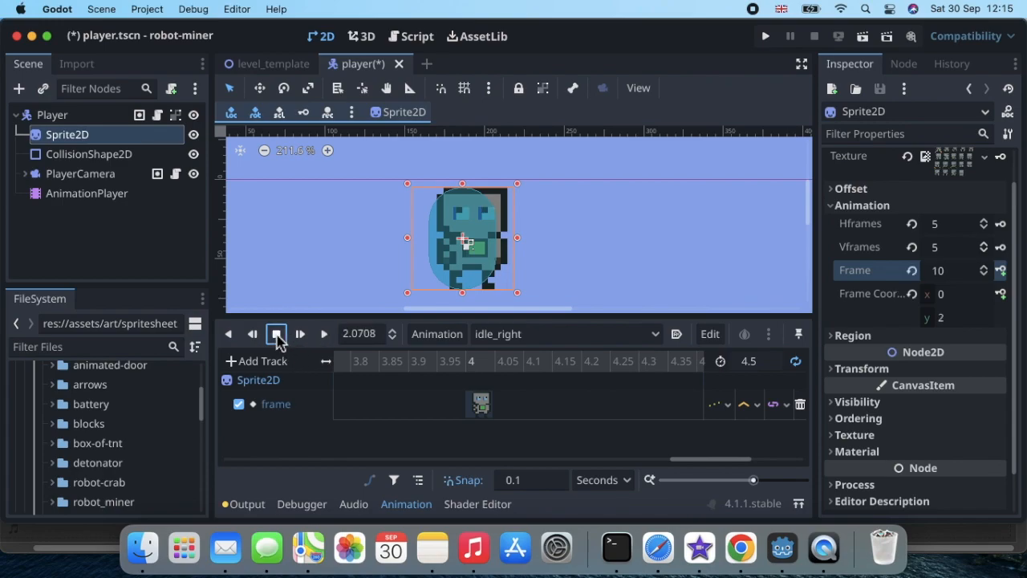
pyautogui.click(795, 361)
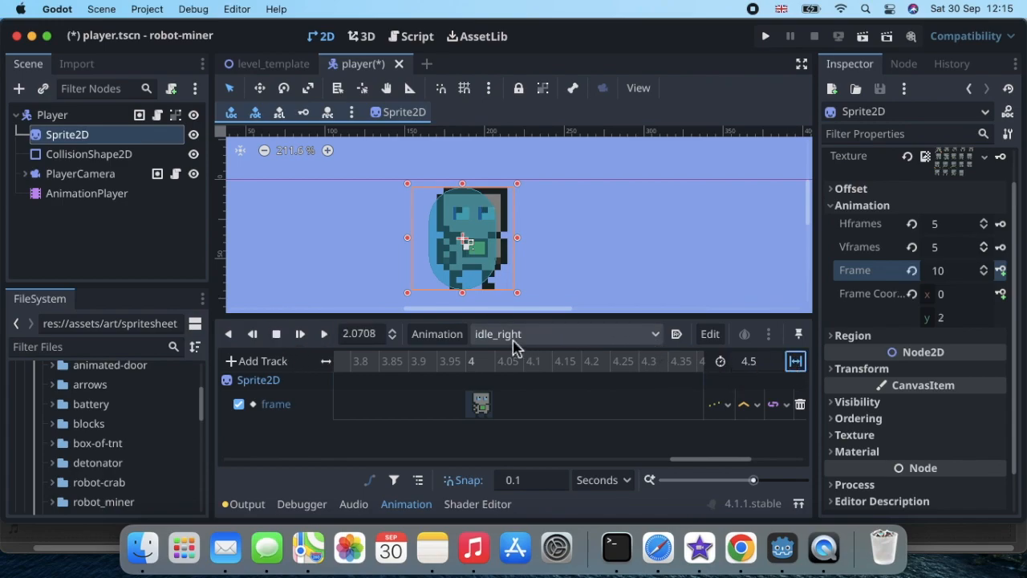
# - Create a new animation named idle_left
pyautogui.click(436, 335)
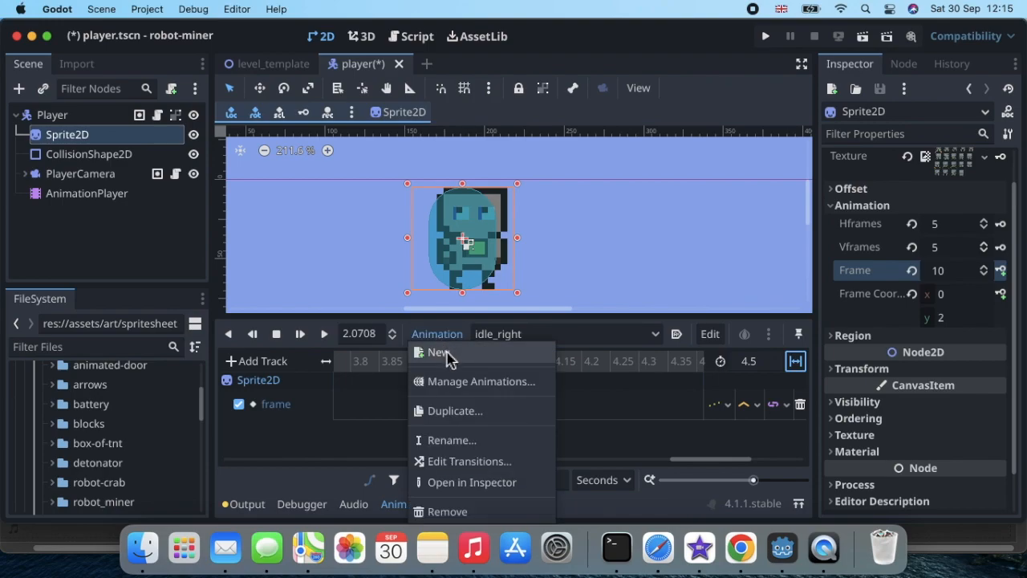
pyautogui.click(446, 355)
pyautogui.write('idle_left')
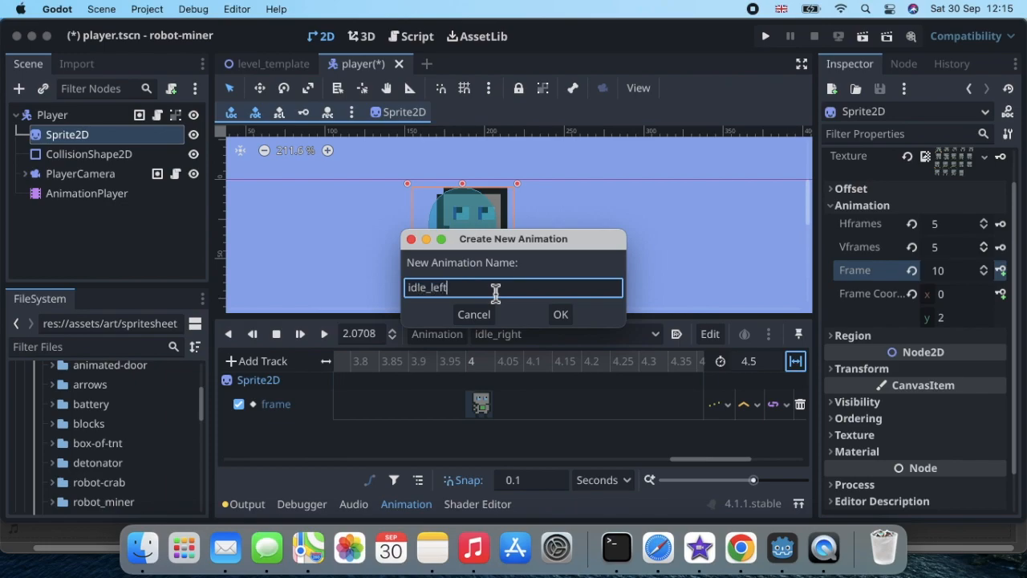
pyautogui.click(561, 314)
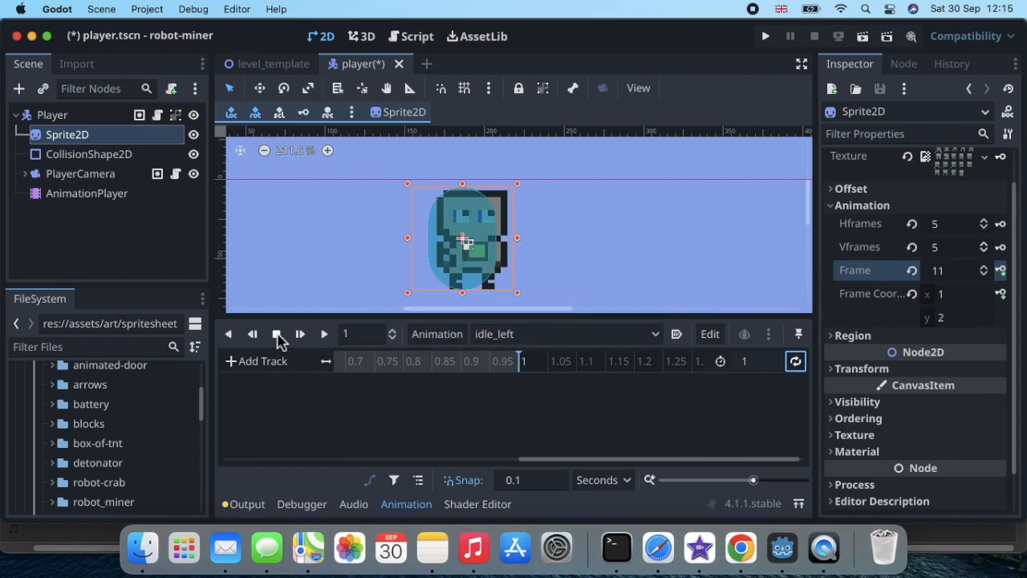
# - Add a property track for the Sprite2D's frame property to the idle_left animation
pyautogui.click(240, 367)
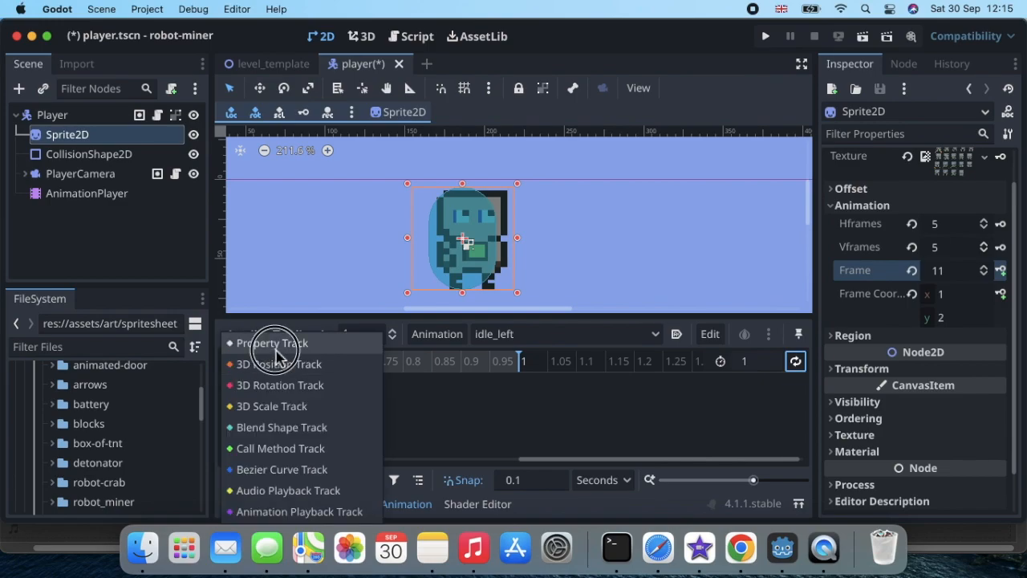
pyautogui.click(269, 344)
pyautogui.doubleClick(464, 133)
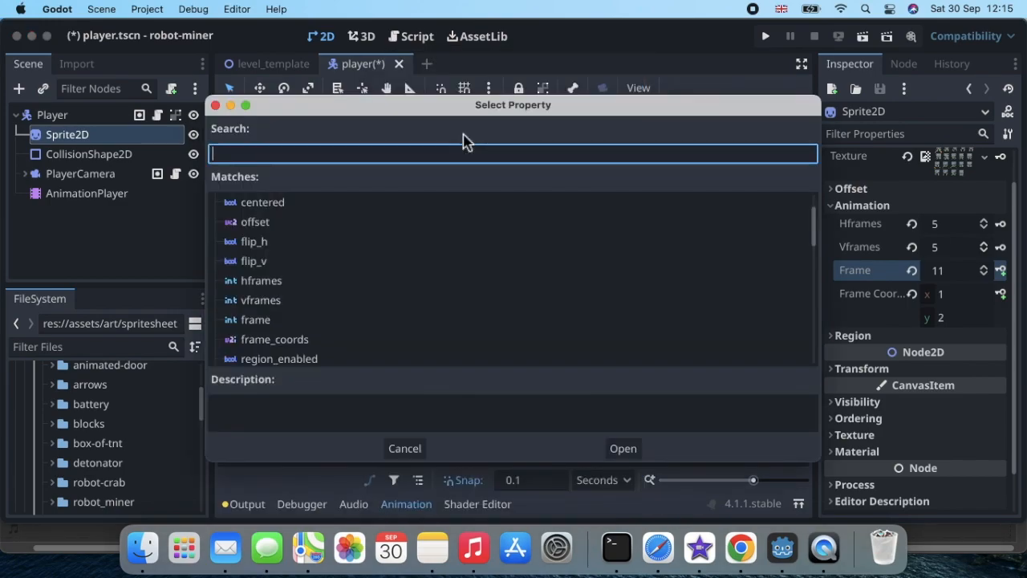
pyautogui.doubleClick(255, 320)
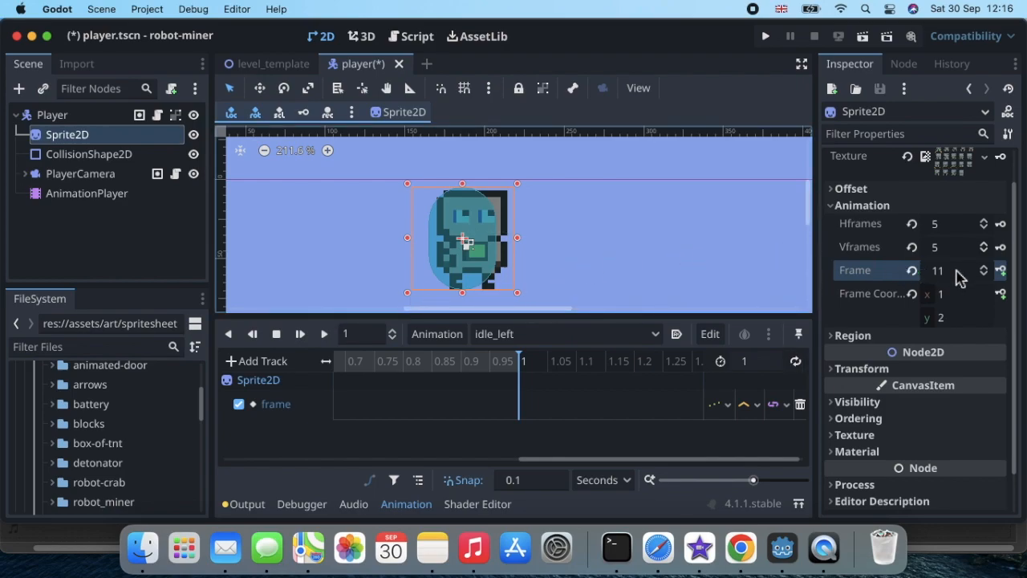
# - Insert a keyframe with the Sprite2D's frame set to 12 at 0 seconds on the idle_left timeline
pyautogui.click(984, 268)
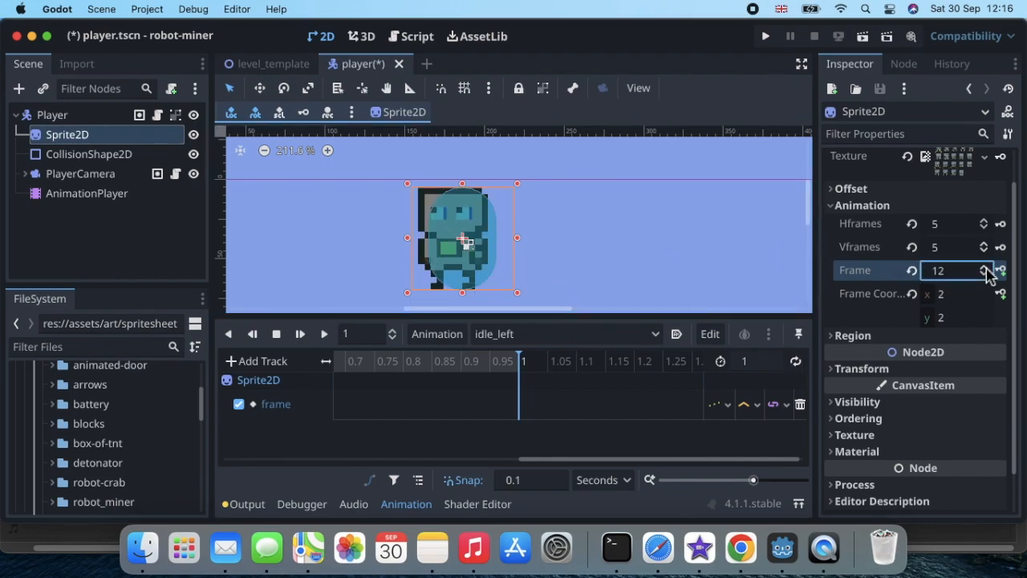
pyautogui.click(363, 335)
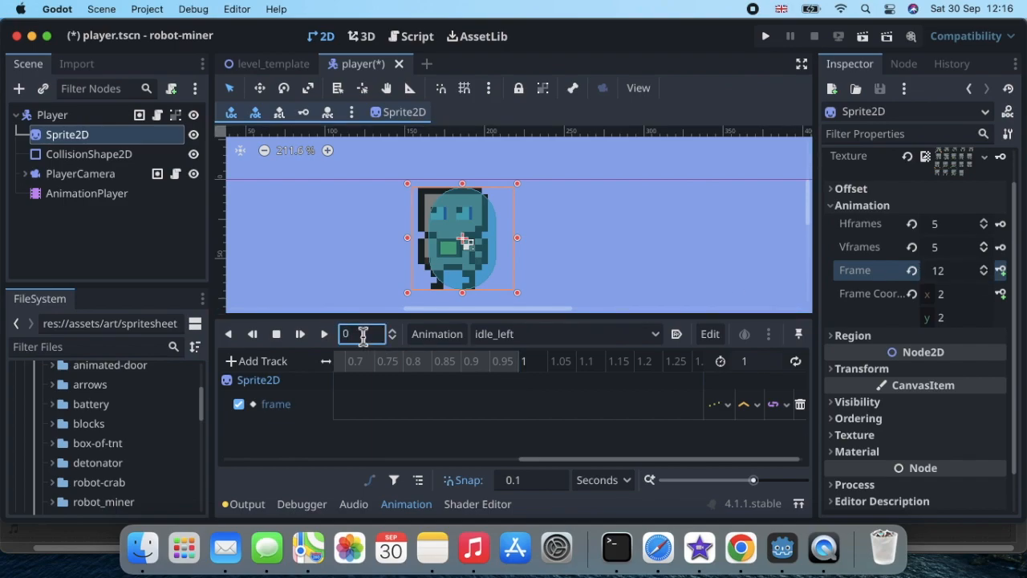
pyautogui.hscroll(-5, 374, 385)
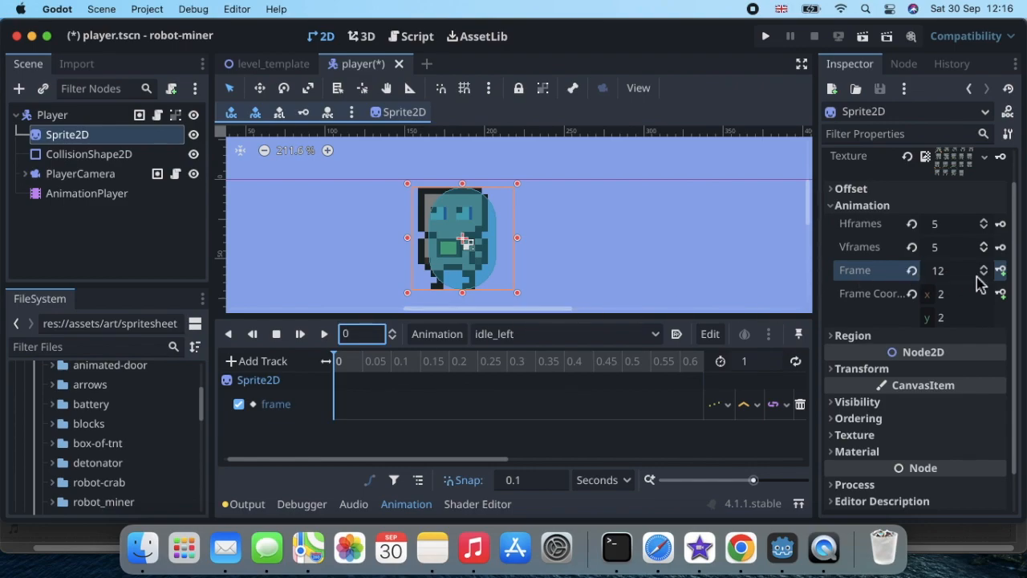
pyautogui.click(1002, 271)
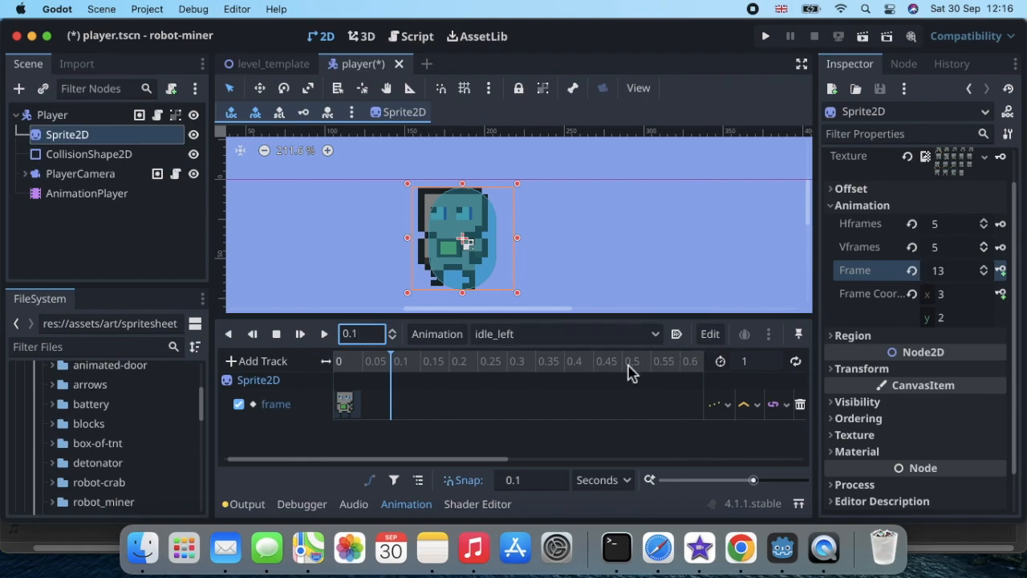
# - Set the idle_left animation length to 4.5 seconds
pyautogui.click(748, 366)
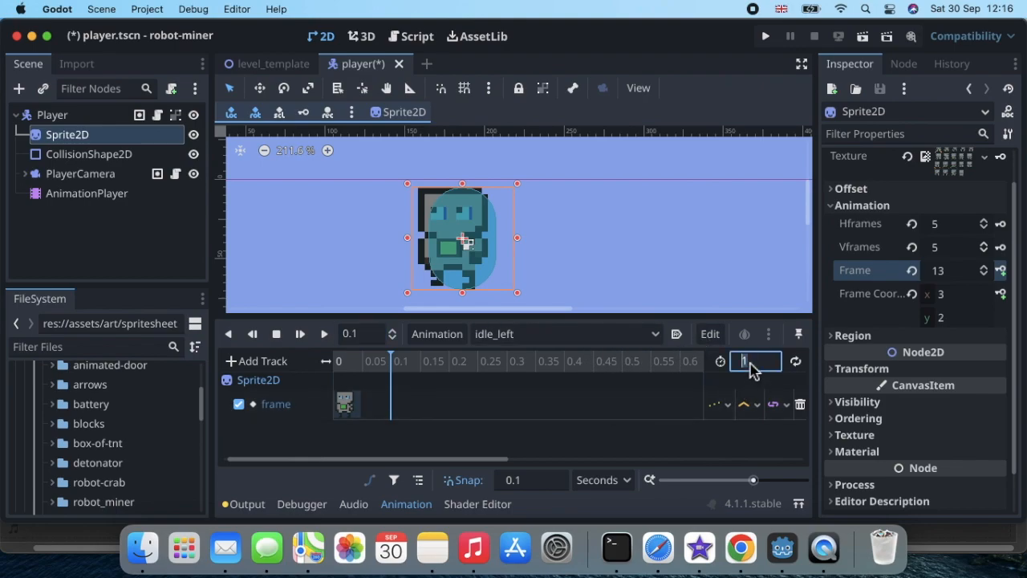
pyautogui.press('BackSpace')
pyautogui.write('4.5')
# - Move the idle_left playhead to 2 seconds and insert a keyframe with the Sprite2D's frame set to 22
pyautogui.click(359, 336)
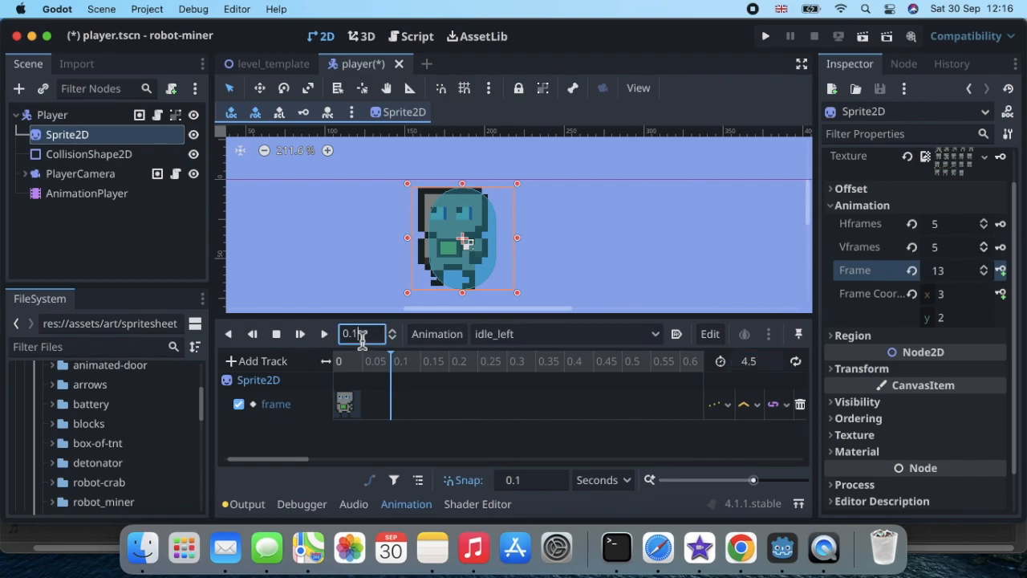
pyautogui.press('BackSpace')
pyautogui.write('2')
pyautogui.press('Return')
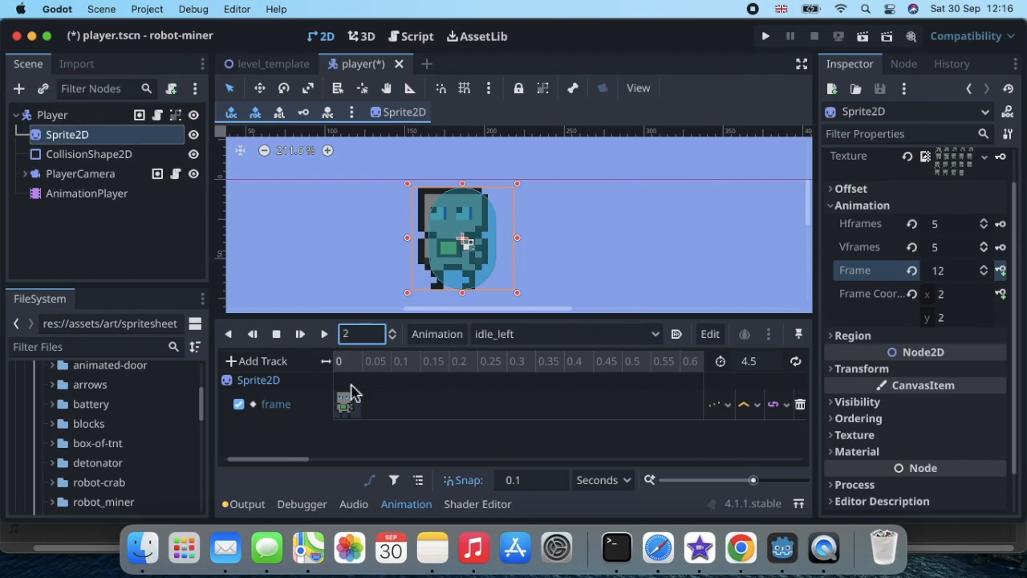
pyautogui.hscroll(5, 420, 405)
pyautogui.hscroll(5, 420, 405)
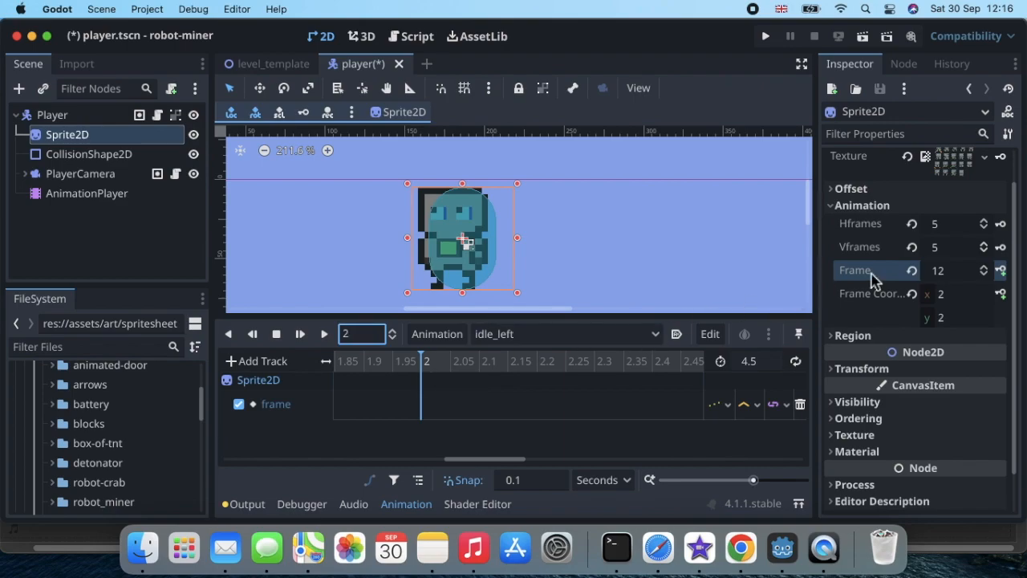
pyautogui.click(985, 268)
pyautogui.click(985, 268)
pyautogui.click(985, 268)
pyautogui.click(984, 268)
pyautogui.click(985, 268)
pyautogui.click(985, 268)
pyautogui.click(985, 268)
pyautogui.click(985, 268)
pyautogui.click(985, 268)
pyautogui.click(985, 268)
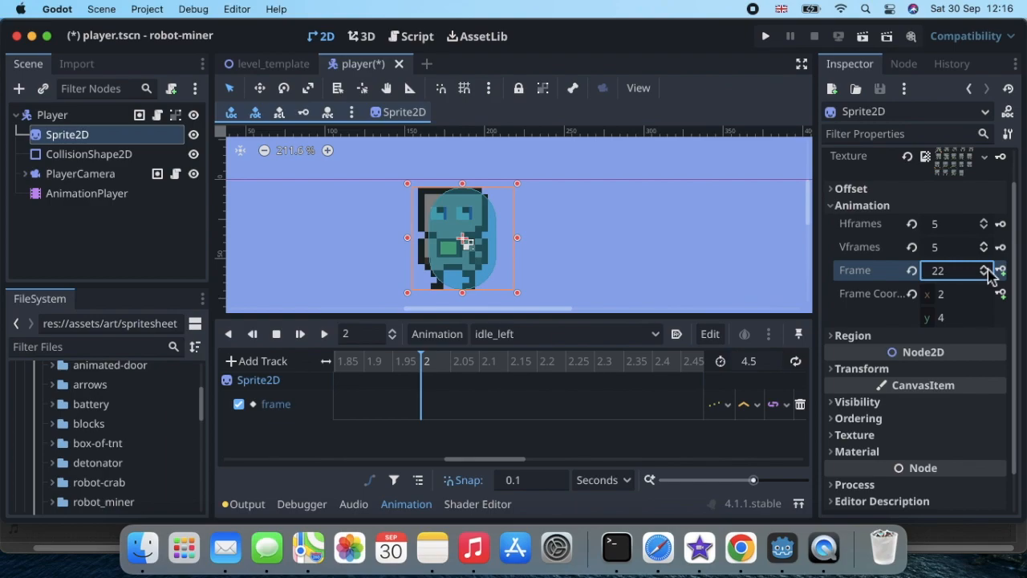
pyautogui.click(1002, 270)
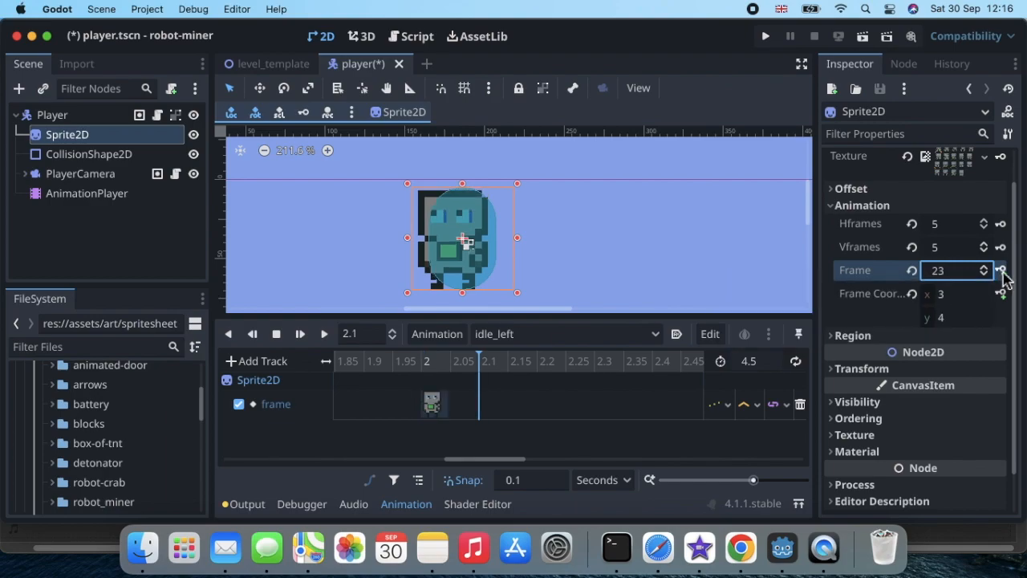
# - Move the idle_left playhead to 2.7 seconds and insert a keyframe with the Sprite2D's frame set to 12
pyautogui.hscroll(5, 567, 417)
pyautogui.hscroll(1, 566, 419)
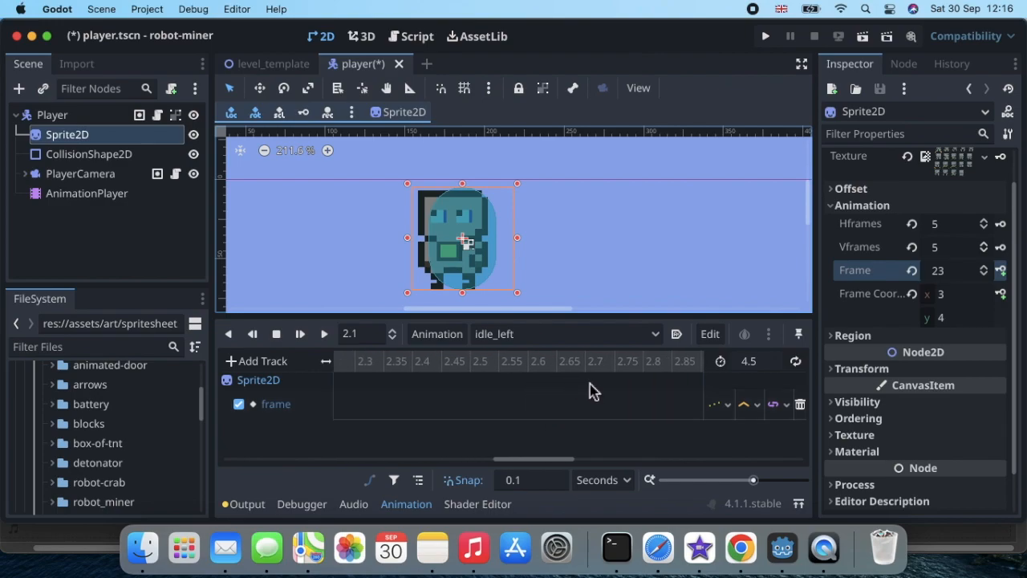
pyautogui.click(364, 335)
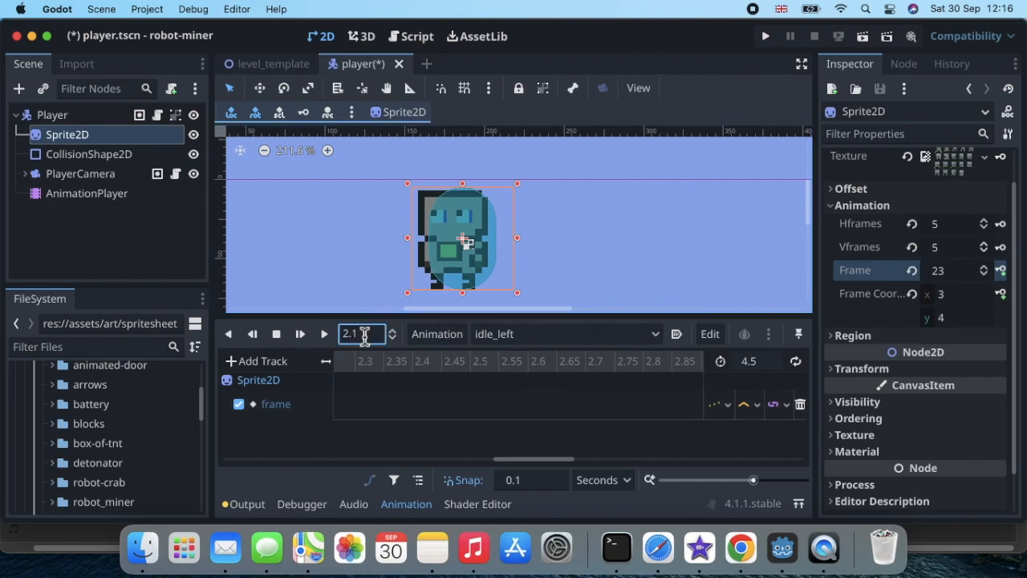
pyautogui.write('7')
pyautogui.press('Return')
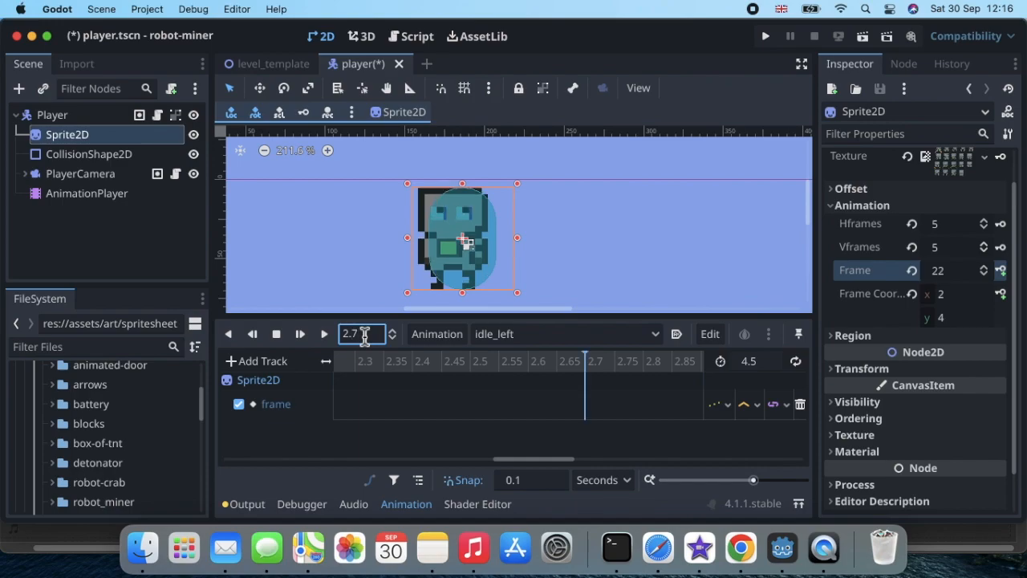
pyautogui.click(984, 275)
pyautogui.click(985, 275)
pyautogui.click(985, 276)
pyautogui.click(985, 275)
pyautogui.click(985, 276)
pyautogui.click(985, 275)
pyautogui.click(985, 275)
pyautogui.click(985, 275)
pyautogui.click(985, 276)
pyautogui.click(985, 276)
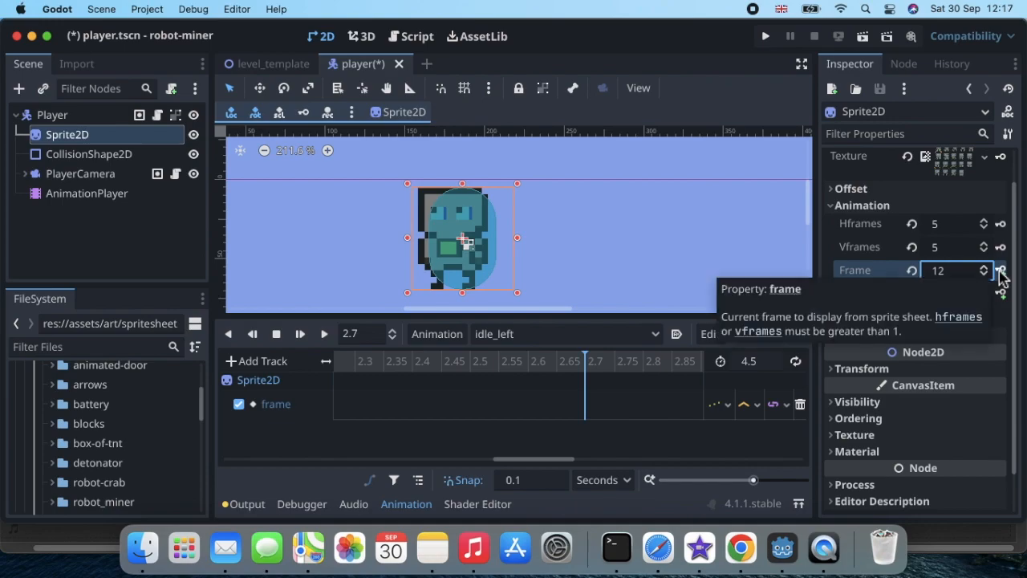
pyautogui.click(1002, 274)
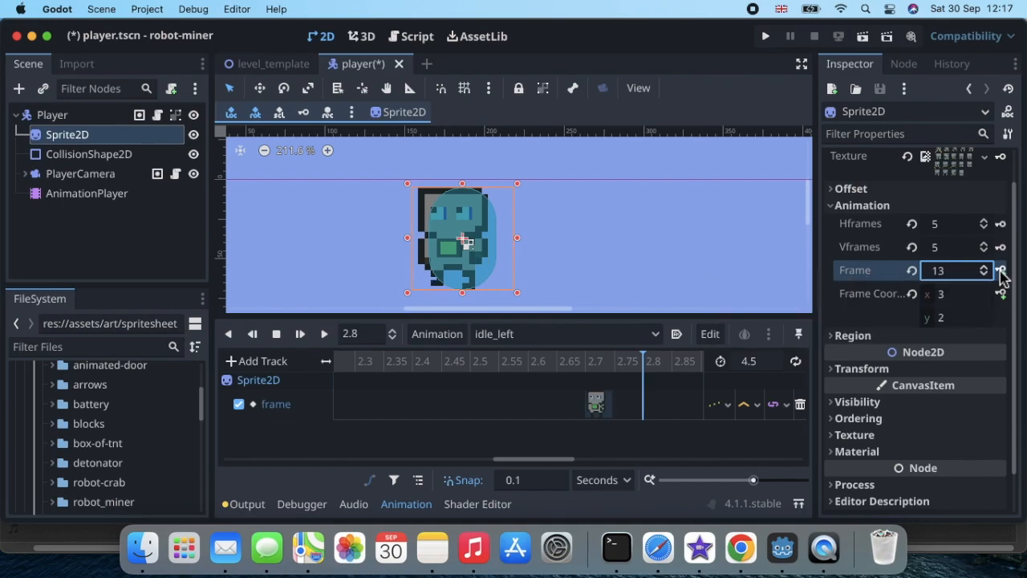
# - Move the idle_left playhead to 4 seconds and insert a keyframe with the Sprite2D's frame set to 23
pyautogui.hscroll(3, 578, 399)
pyautogui.hscroll(5, 566, 396)
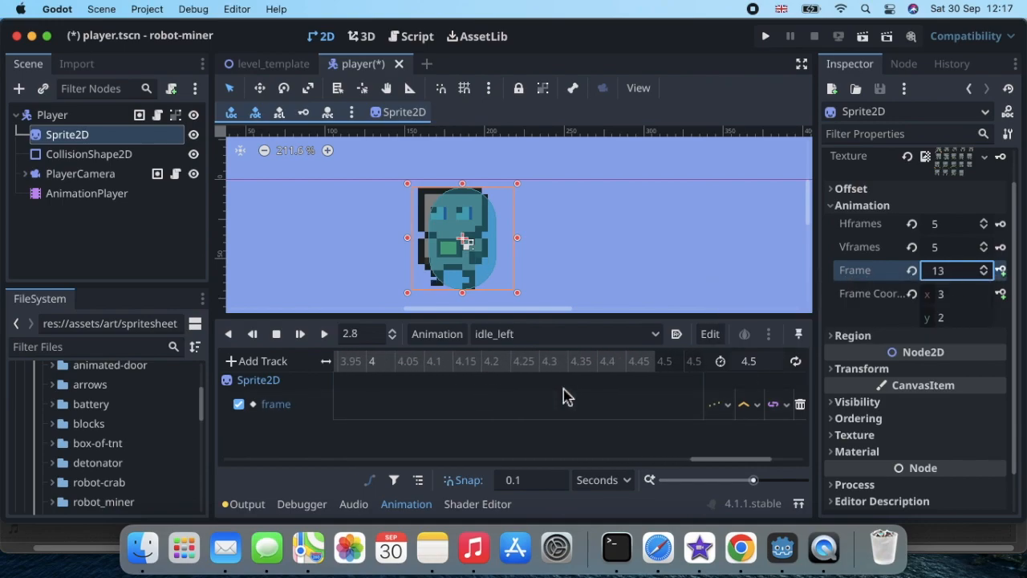
pyautogui.hscroll(-1, 566, 396)
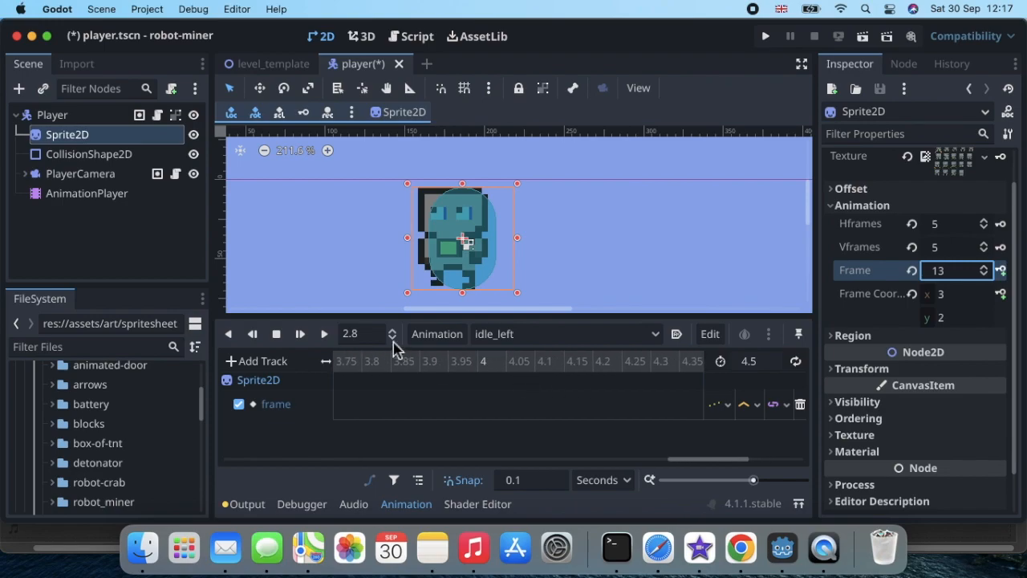
pyautogui.click(371, 335)
pyautogui.press('BackSpace')
pyautogui.write('4')
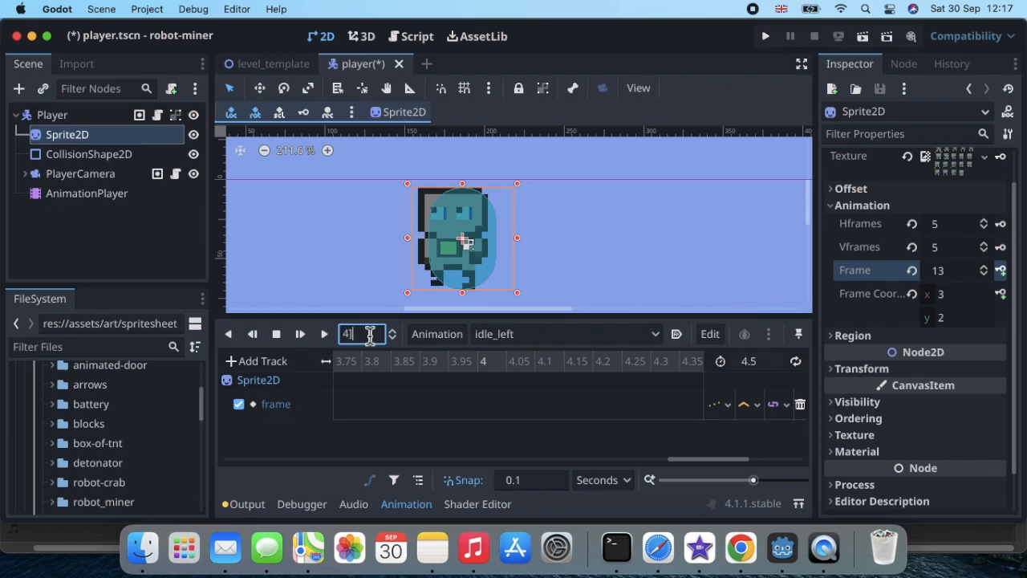
pyautogui.press('Return')
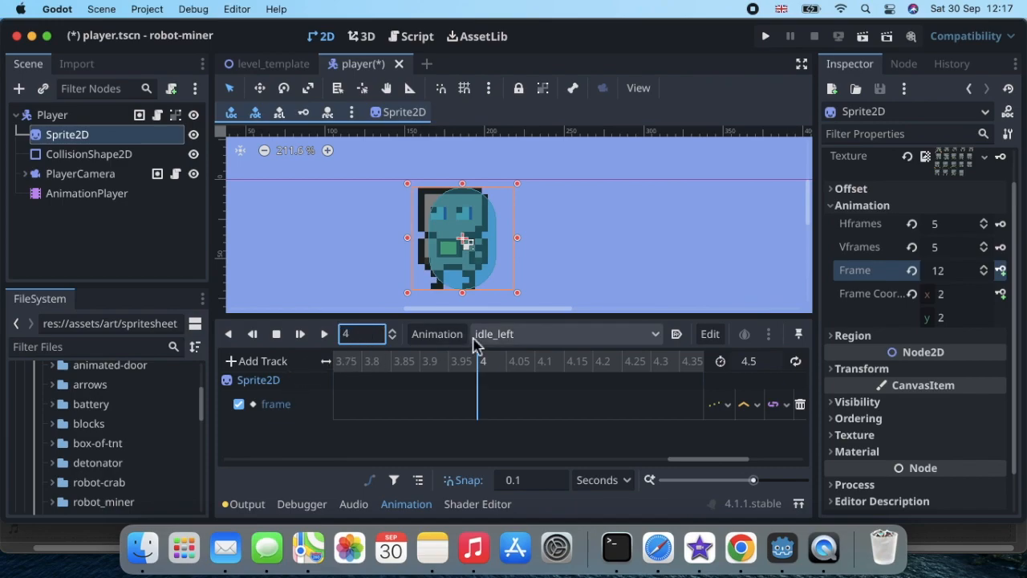
pyautogui.click(984, 267)
pyautogui.click(984, 266)
pyautogui.click(984, 267)
pyautogui.click(984, 267)
pyautogui.click(984, 266)
pyautogui.click(984, 267)
pyautogui.click(984, 267)
pyautogui.click(984, 266)
pyautogui.click(984, 267)
pyautogui.click(984, 266)
pyautogui.click(984, 267)
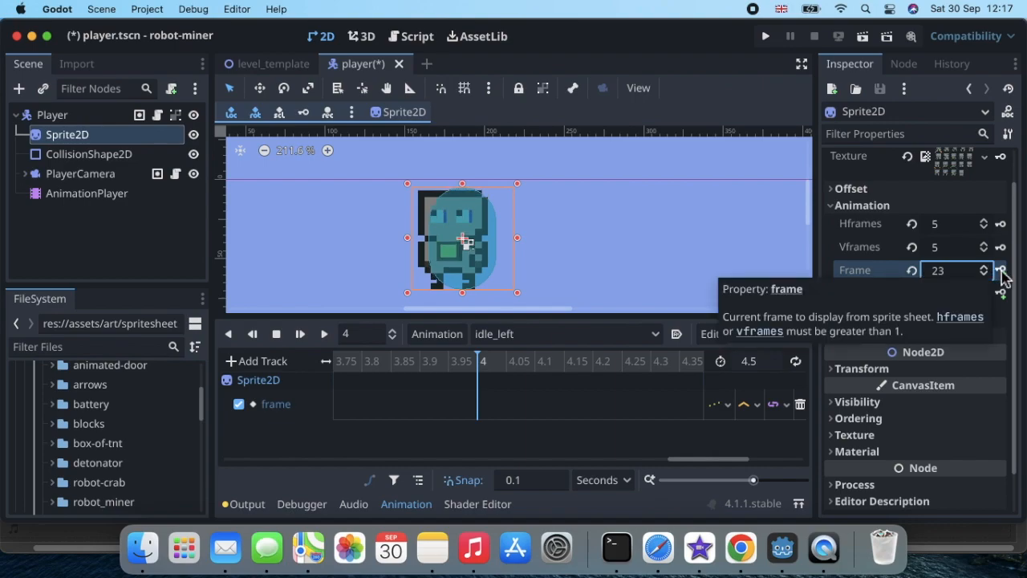
pyautogui.click(1001, 272)
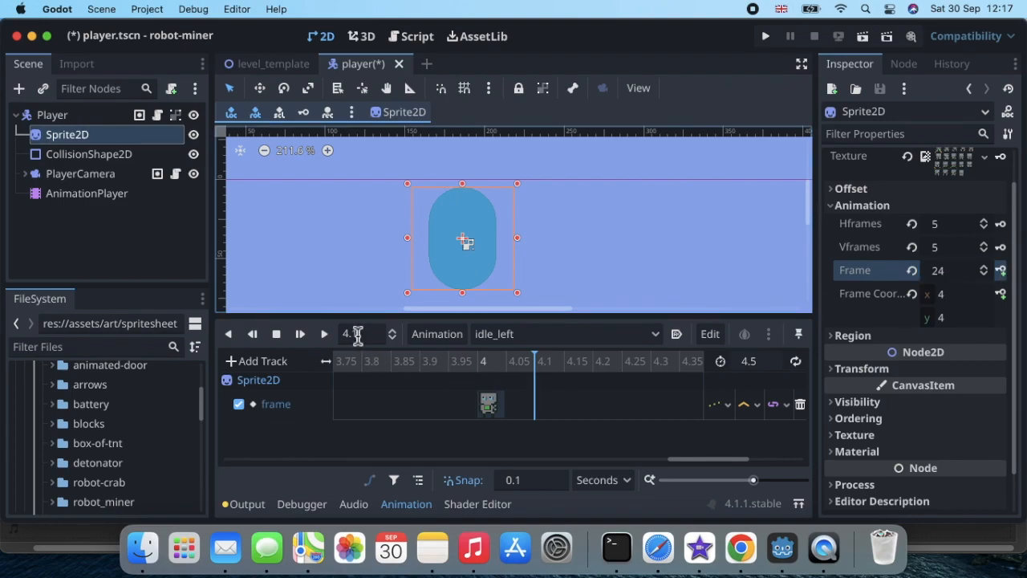
# - Move the idle_left playhead back to 0 seconds and enable animation looping
pyautogui.tripleClick(358, 334)
pyautogui.click(358, 334)
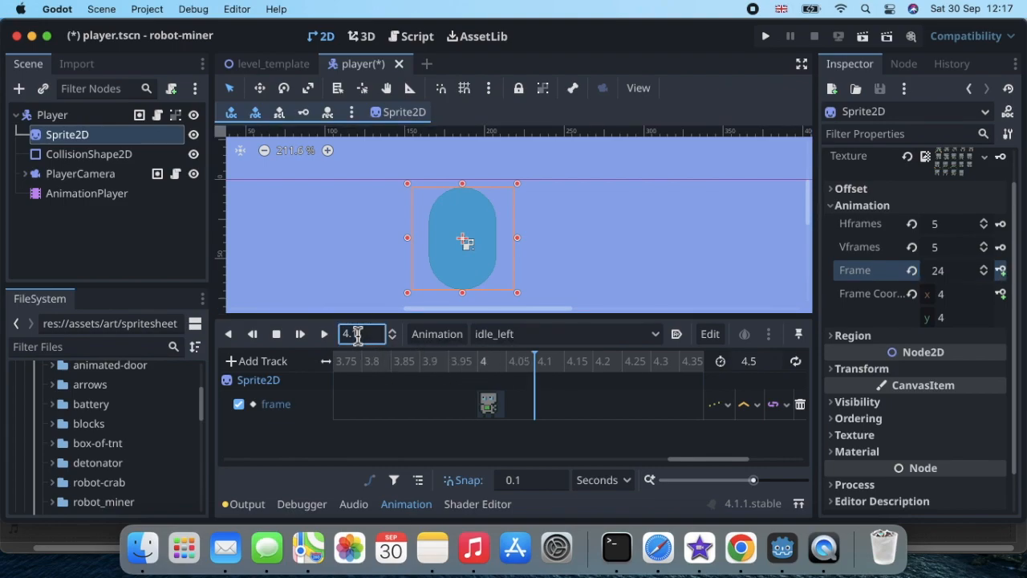
pyautogui.press('BackSpace')
pyautogui.write('0')
pyautogui.press('Return')
pyautogui.click(796, 362)
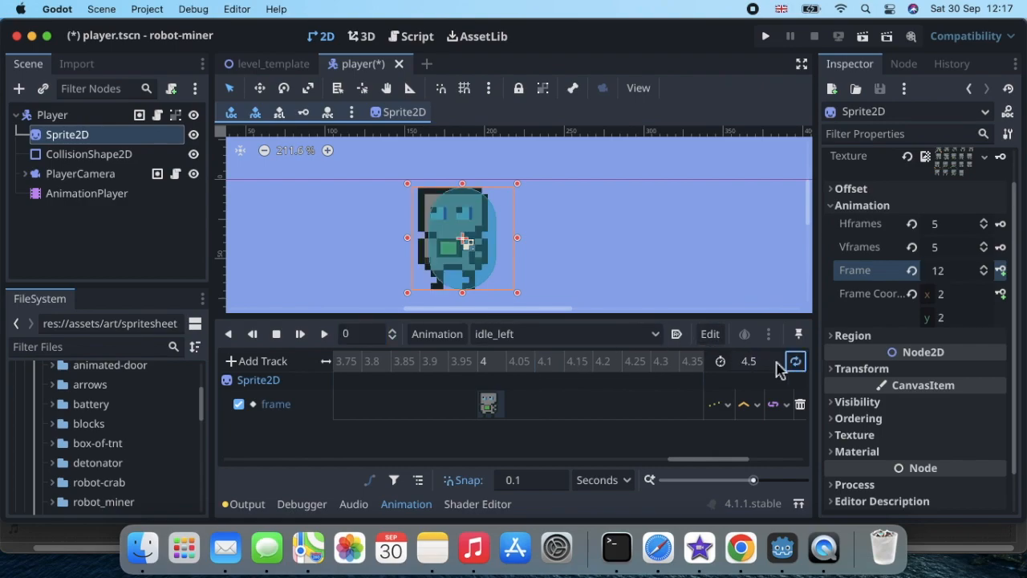
# - Preview the looping idle_left animation, stop playback and return the playhead to 0 seconds
pyautogui.click(325, 336)
pyautogui.click(276, 334)
pyautogui.click(351, 334)
pyautogui.write('0')
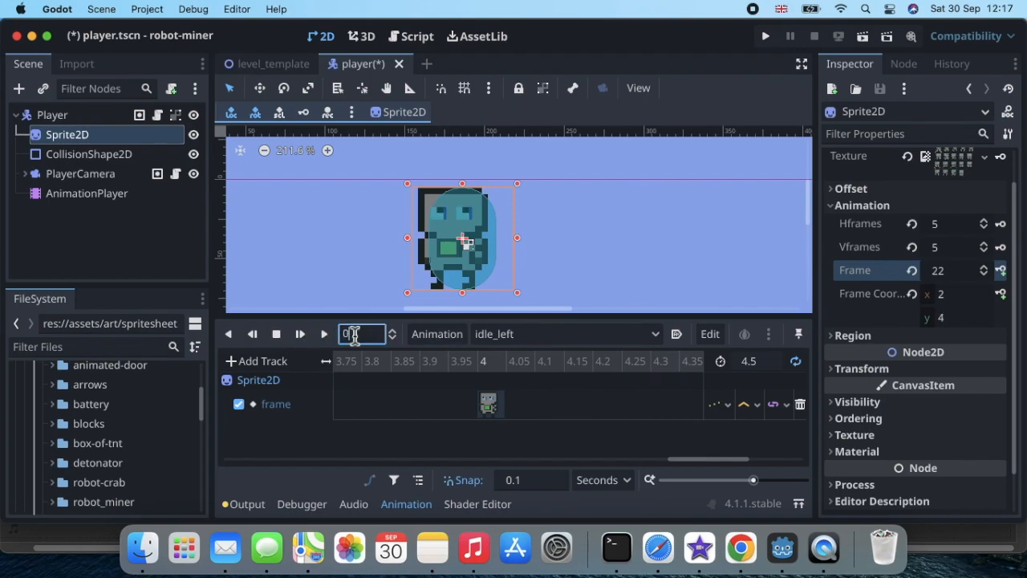
# - Try ping-pong looping on the idle_left animation and restore its regular looping mode
pyautogui.click(796, 363)
pyautogui.hscroll(-10, 576, 415)
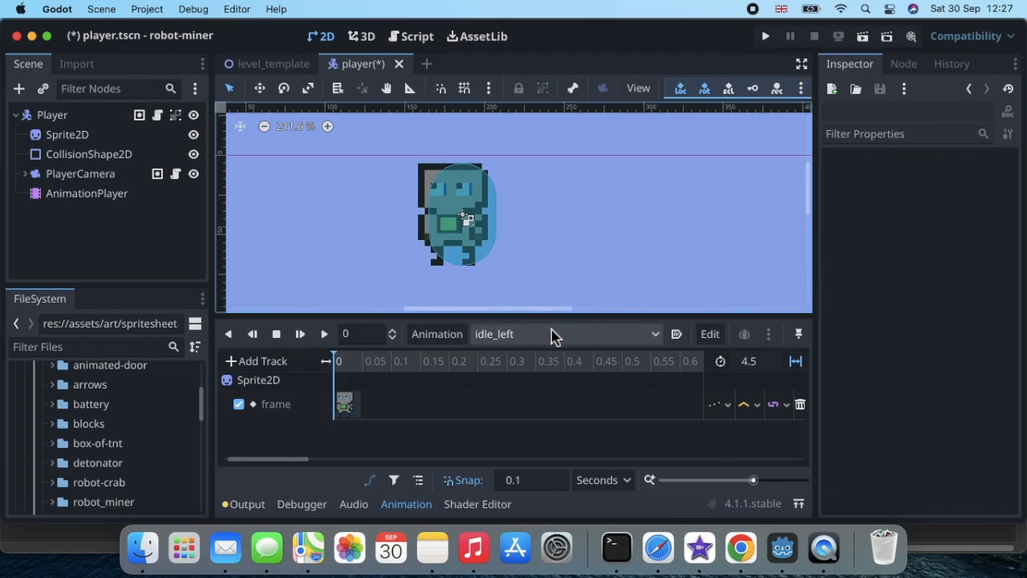
pyautogui.click(795, 363)
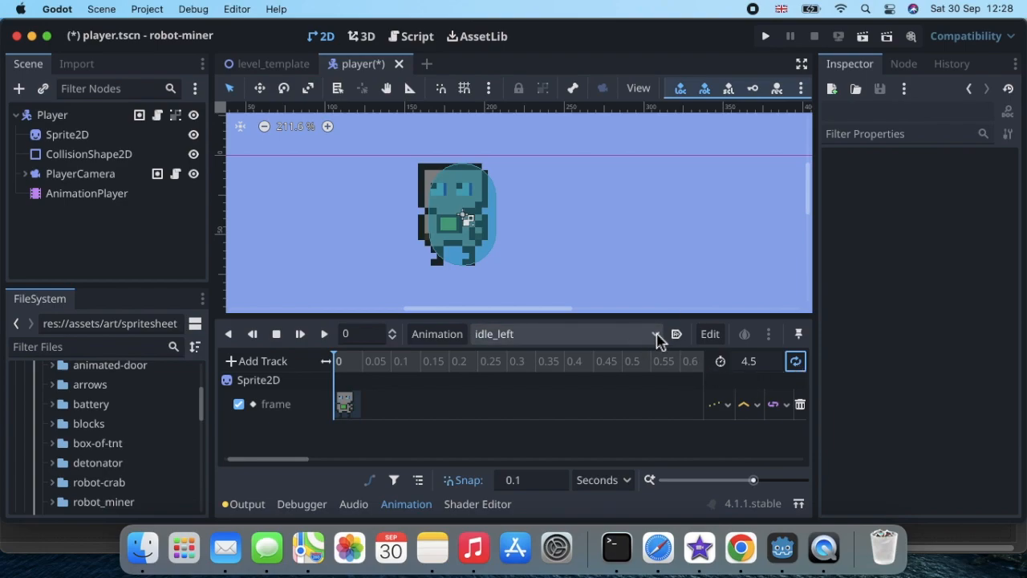
# - Switch to the idle_right animation and change its looping from ping-pong to regular looping
pyautogui.click(657, 338)
pyautogui.click(591, 428)
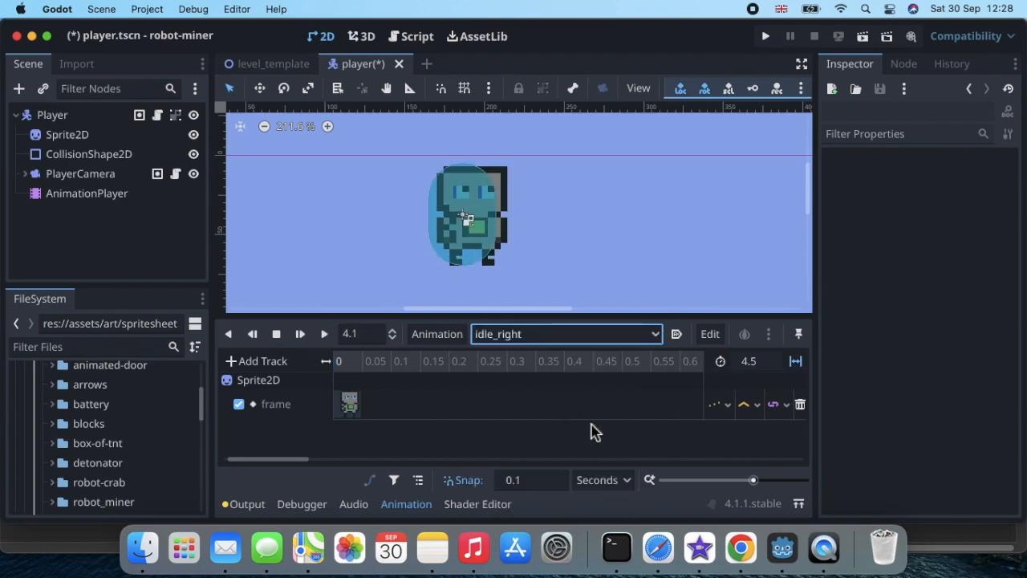
pyautogui.click(794, 363)
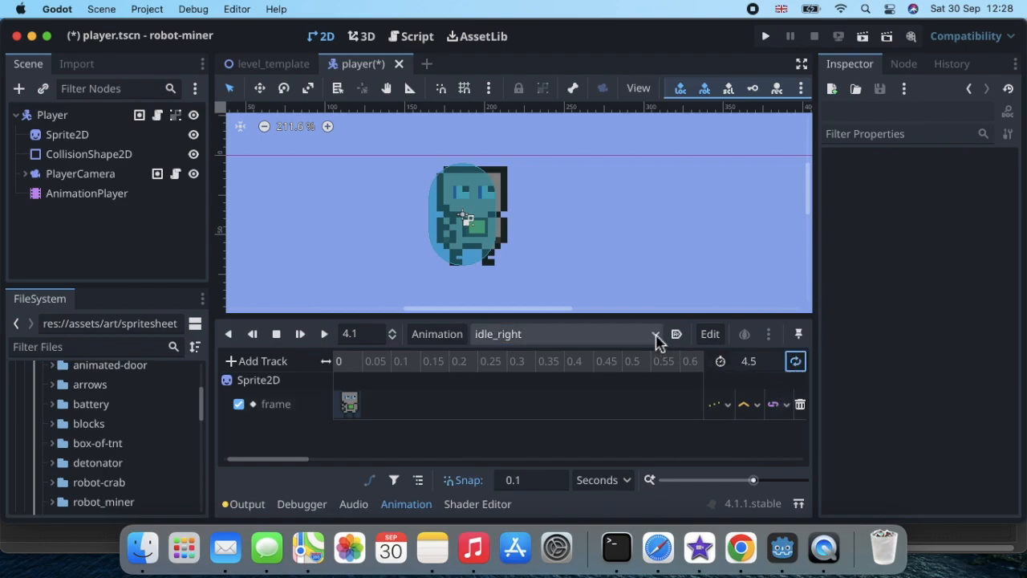
# - Switch back to the idle_left animation to check its looping mode and save the player scene
pyautogui.click(657, 337)
pyautogui.click(603, 407)
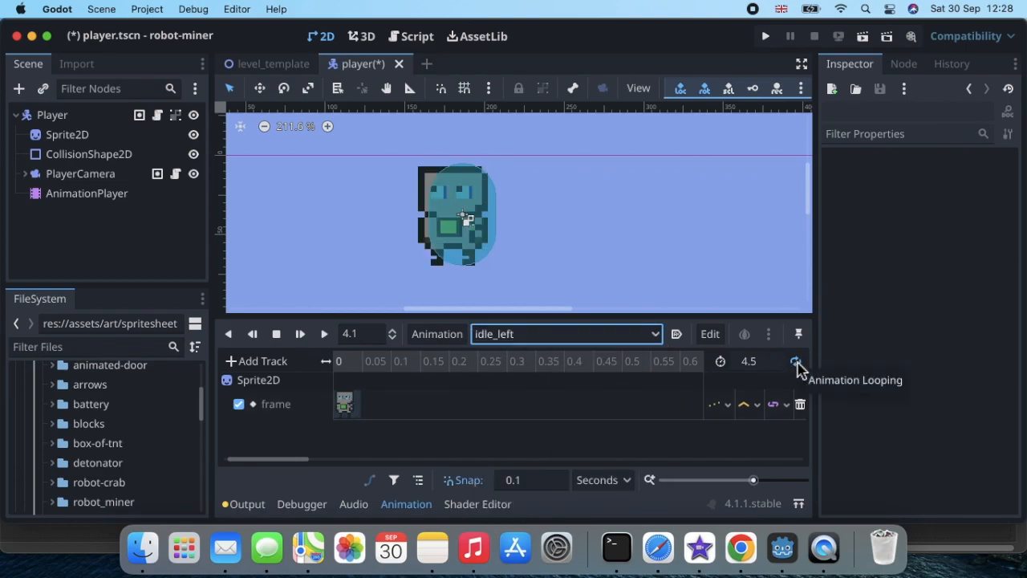
pyautogui.click(797, 362)
pyautogui.press('super+s')
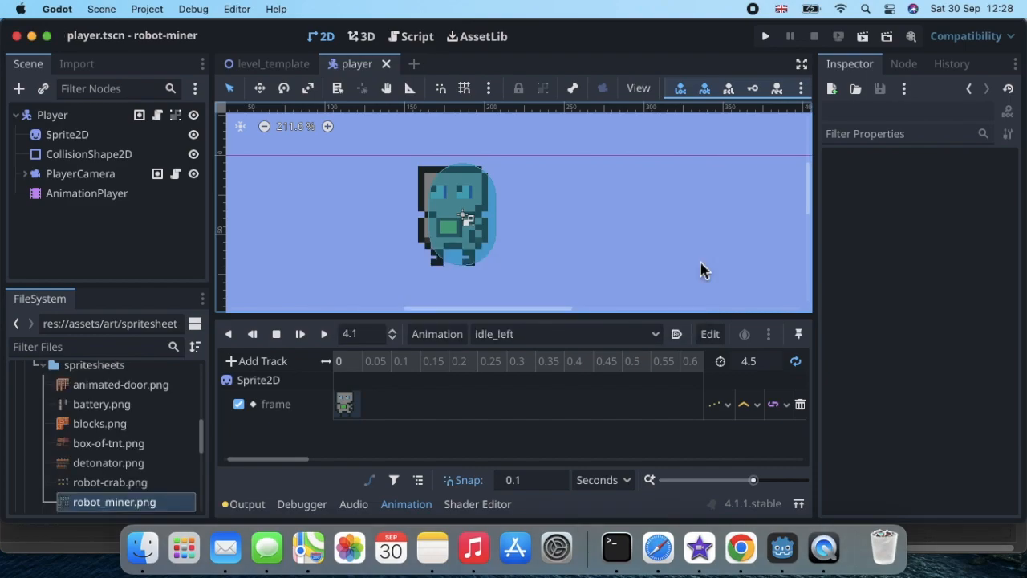